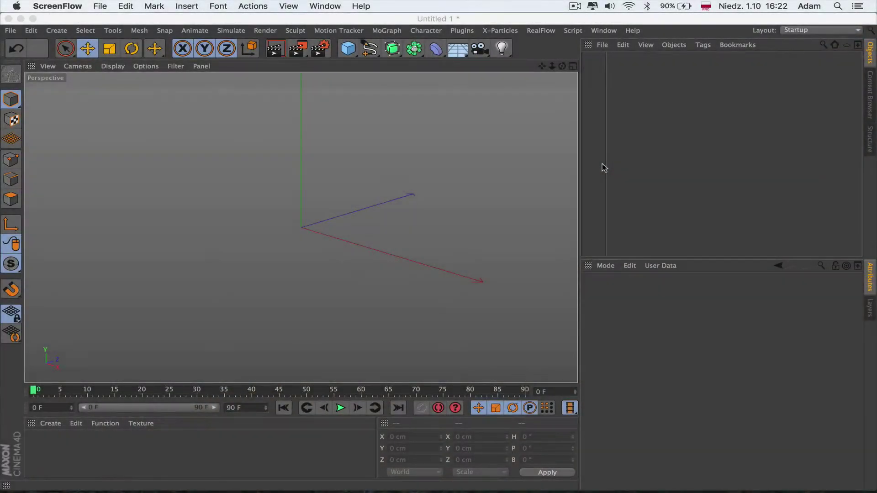
- Add a RealFlow circle-emitter scene and raise the emitter to about 219.6 cm
left_click(546, 32)
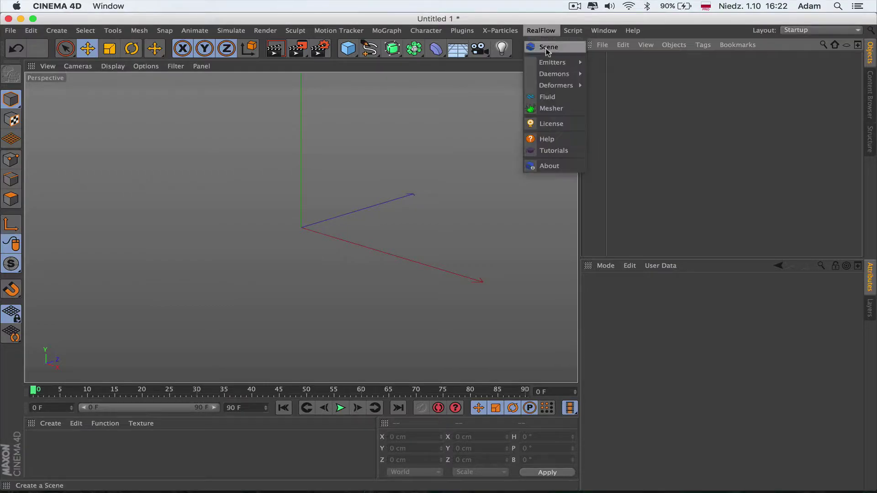
mouse_move(558, 62)
left_click(608, 66)
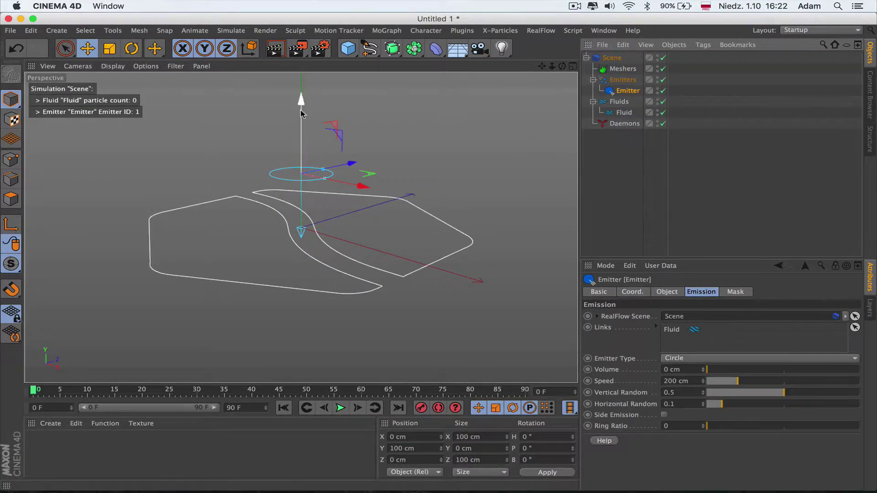
left_click_drag(301, 99, 432, 84)
left_click_drag(301, 227, 302, 256, "alt")
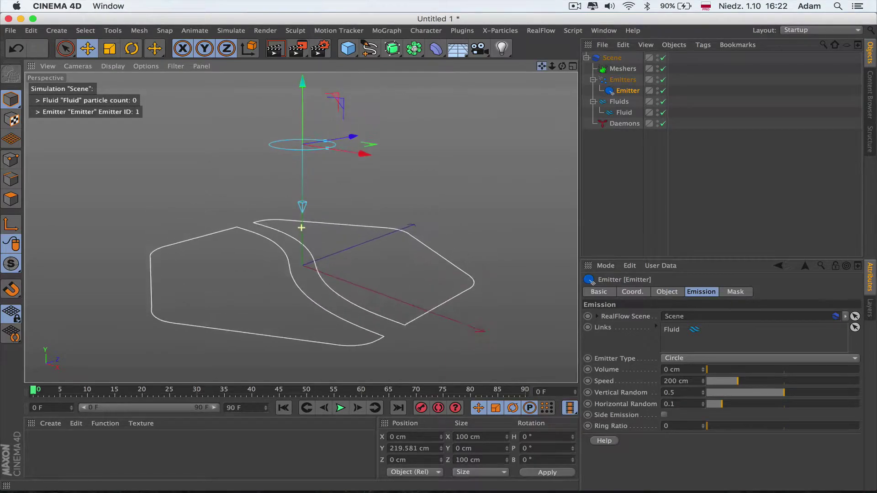
- Add a k Age daemon under Daemons, linked to the Fluid
left_click(540, 30)
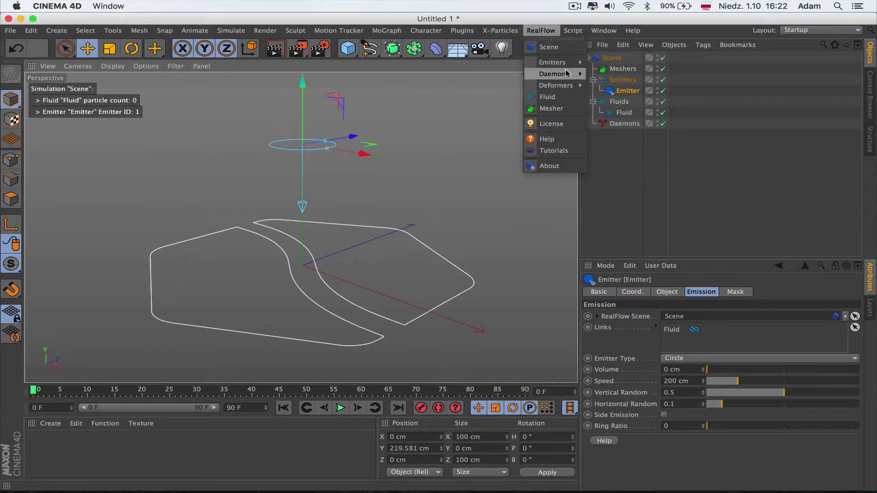
mouse_move(567, 73)
left_click(610, 147)
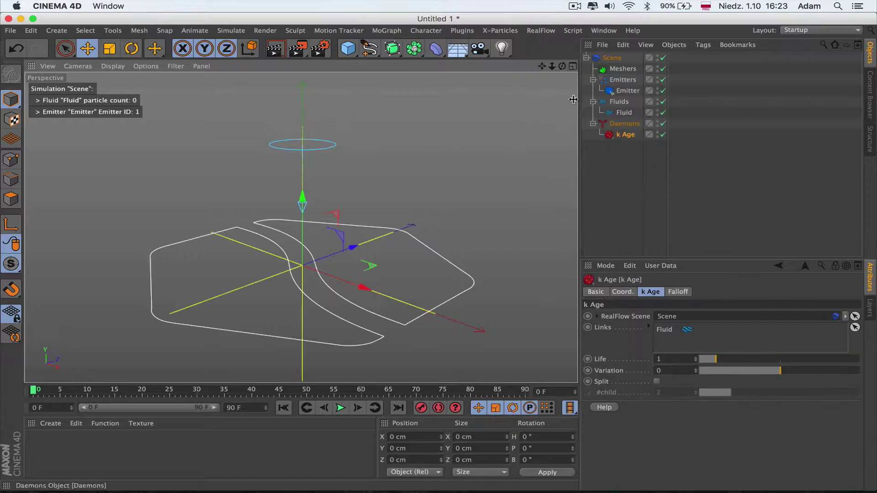
scroll(302, 228, "down", 3)
scroll(301, 227, "down", 2)
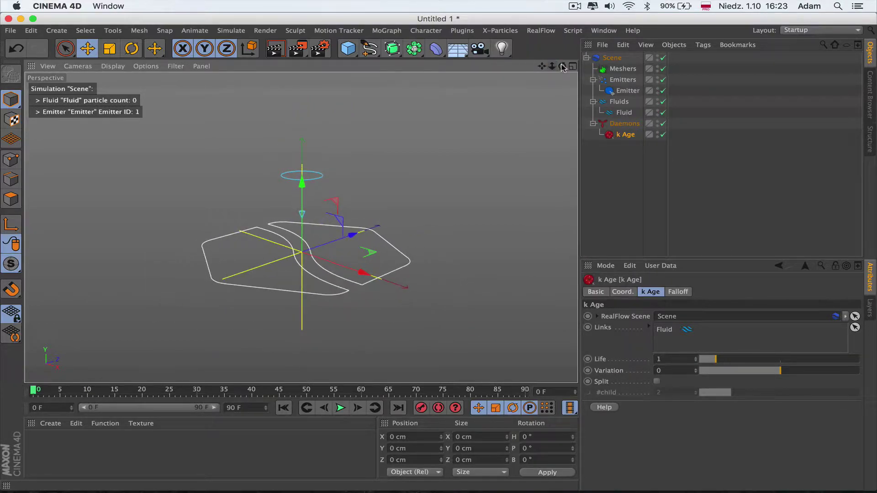
mouse_move(563, 67)
left_mouse_down()
mouse_move(567, 80)
mouse_move(562, 67)
left_mouse_up()
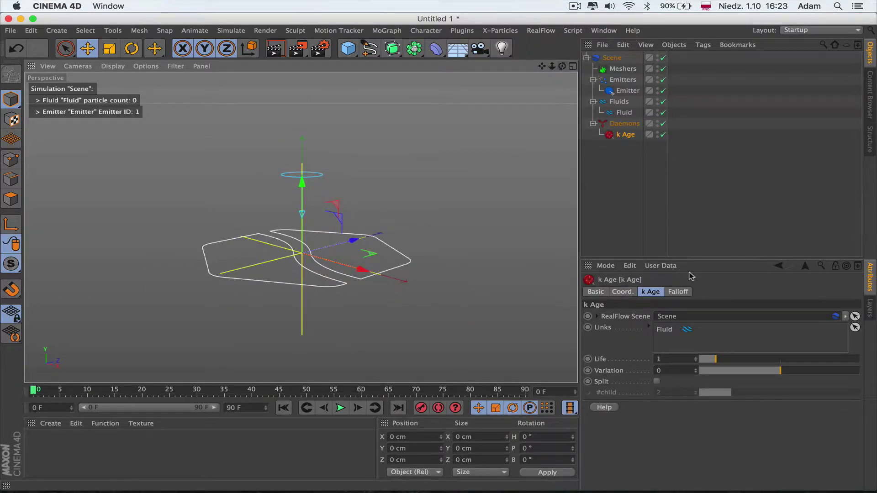
- Enlarge the Attributes panel and review the daemon's Basic, Coord., k Age and Falloff tabs
left_click_drag(638, 258, 635, 176)
left_click(595, 211)
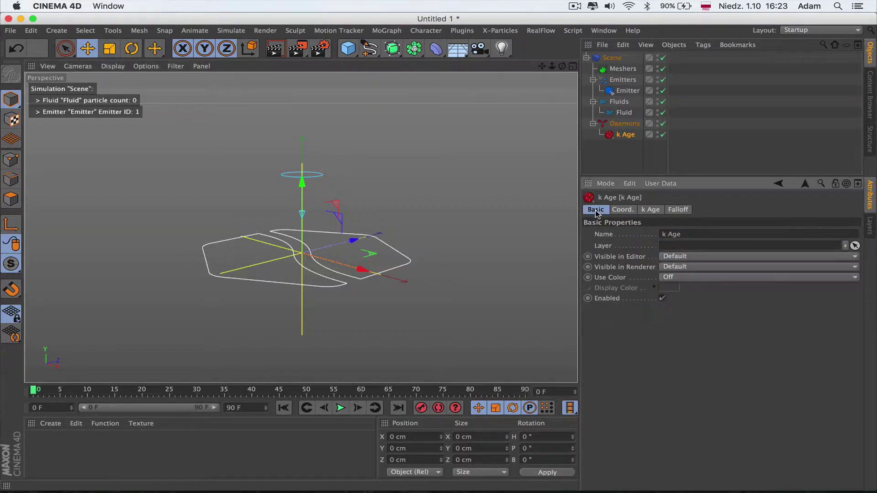
left_click(628, 213)
left_click(659, 212)
left_click(682, 211)
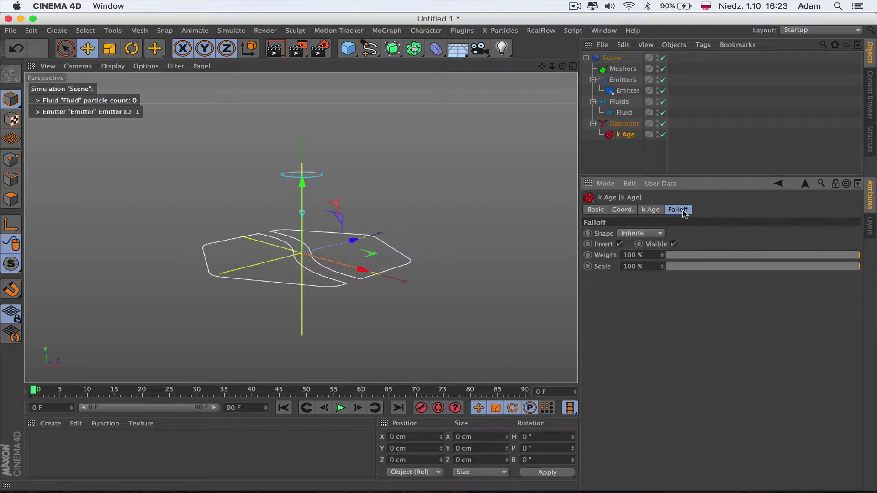
left_click(655, 212)
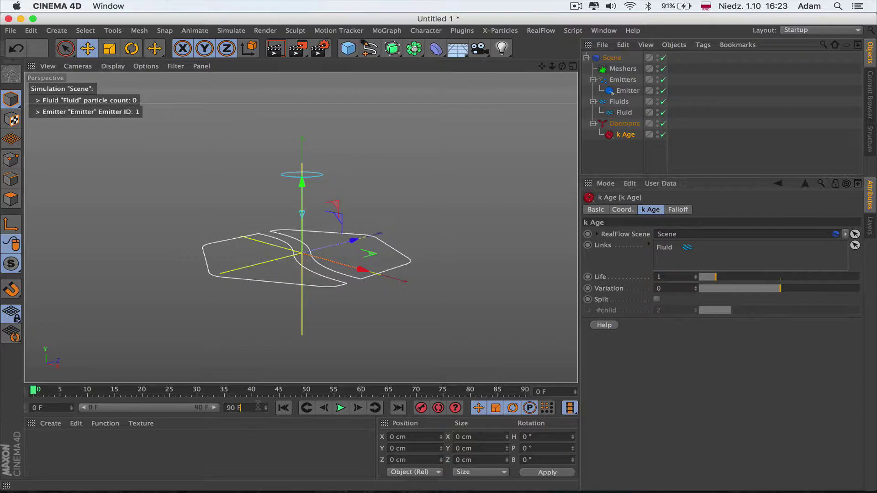
- Set the timeline end frame and preview range to 300 F
left_click(237, 407)
type("300")
key("Return")
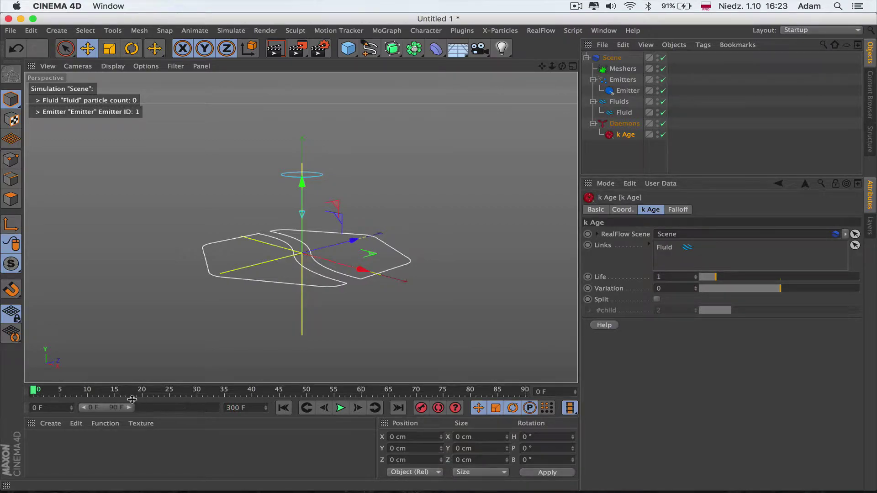
left_click_drag(131, 407, 217, 407)
key("super+d")
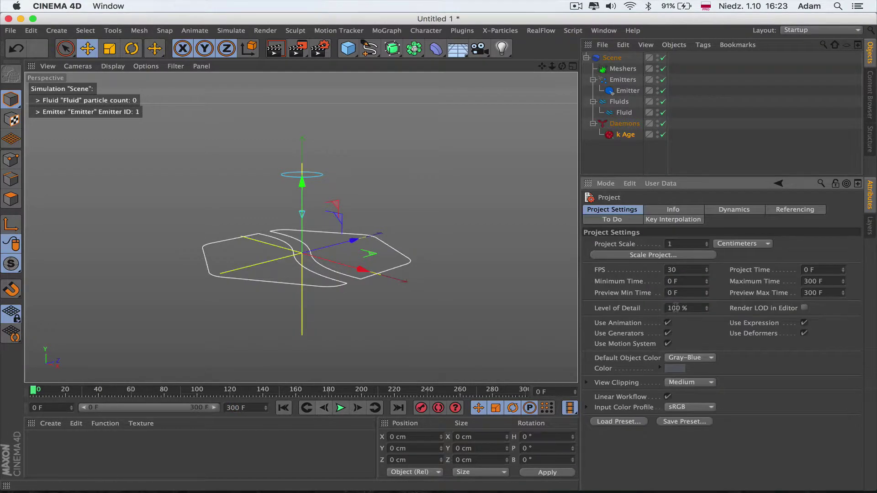
left_click(625, 135)
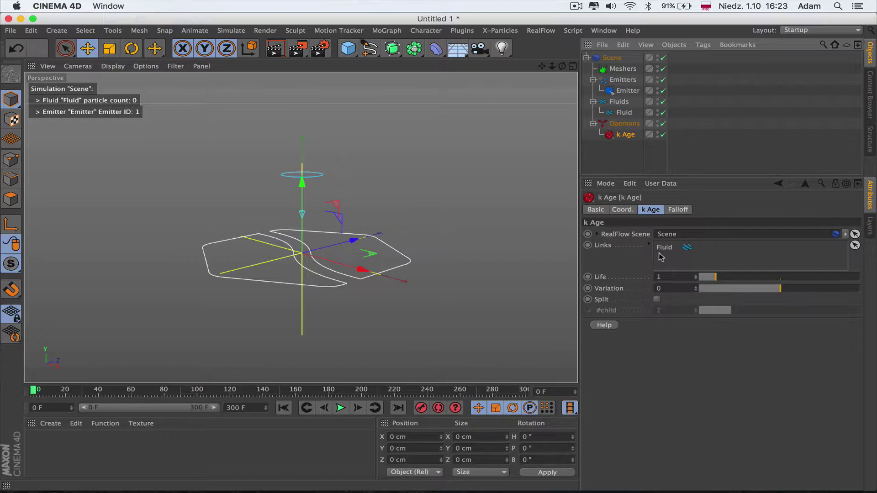
- Play the simulation and set the k Age Life to 2
left_click(341, 408)
mouse_move(267, 282)
middle_mouse_down("alt")
mouse_move(301, 227)
mouse_move(279, 273)
middle_mouse_up("alt")
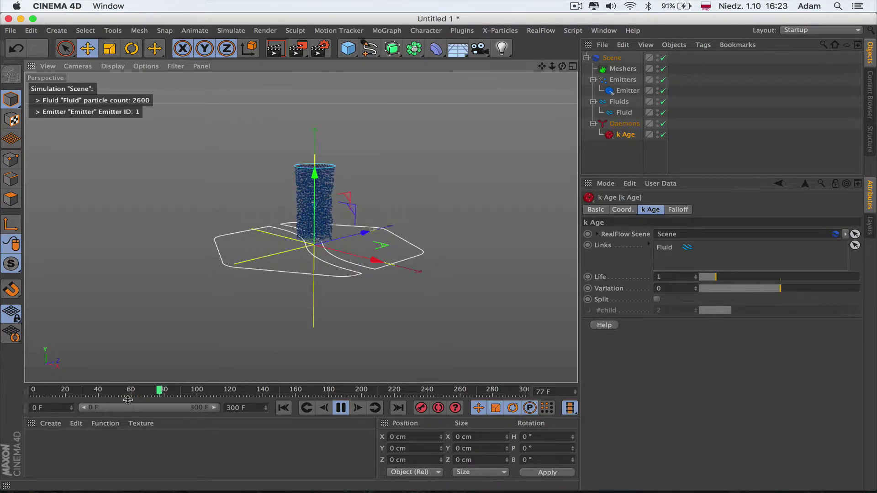
left_click(695, 276)
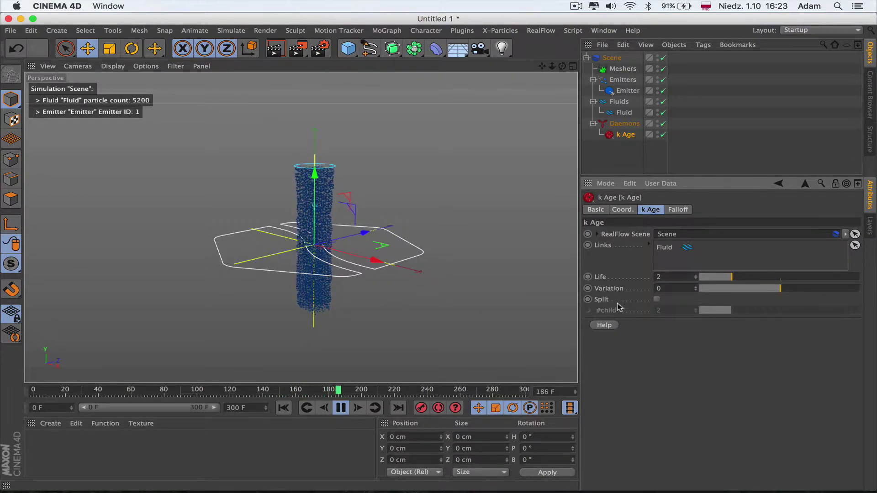
- Try k Age Variation values -10, 1.7 and 3.5, settling on 0.6
left_click_drag(733, 288, 693, 289)
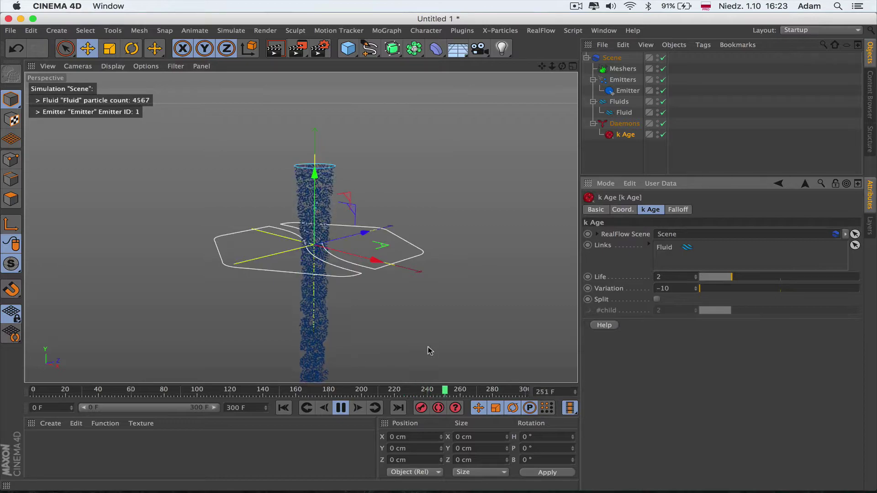
left_click_drag(551, 66, 553, 68)
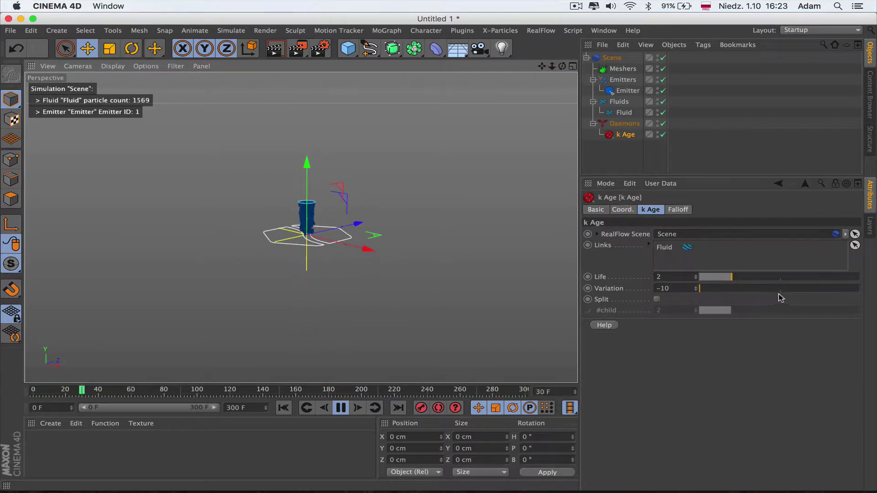
left_click(794, 288)
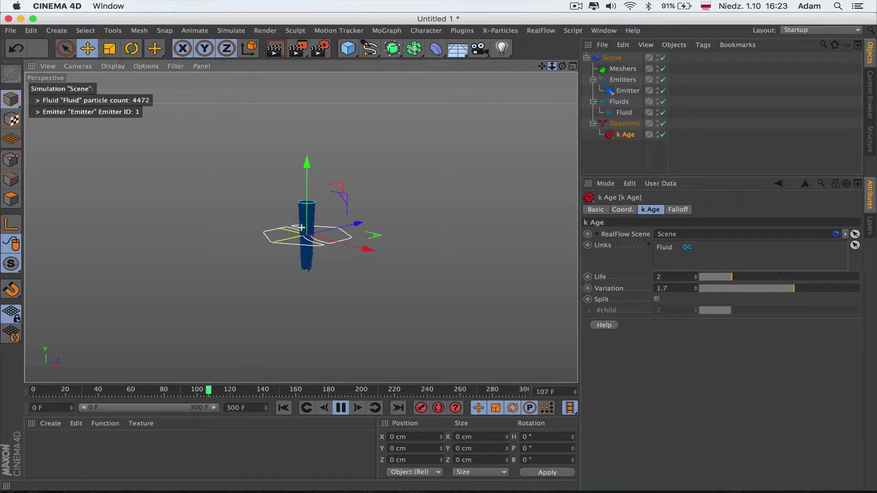
left_click_drag(552, 67, 555, 64)
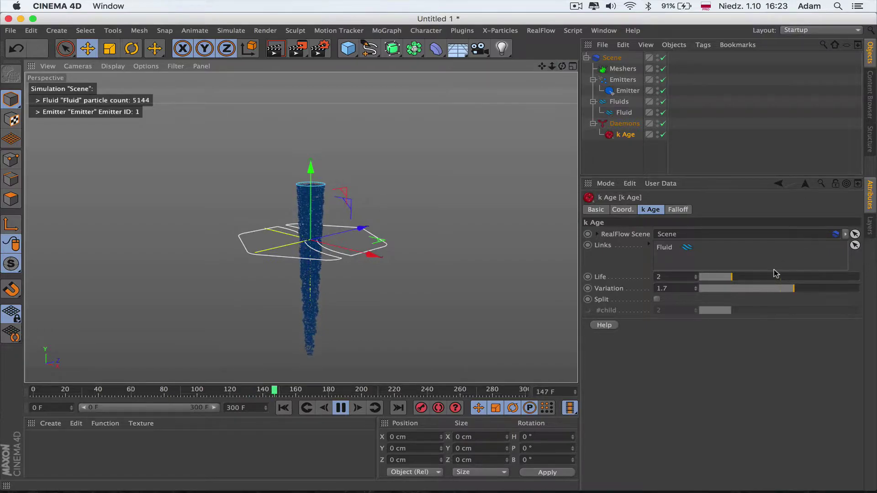
left_click(808, 288)
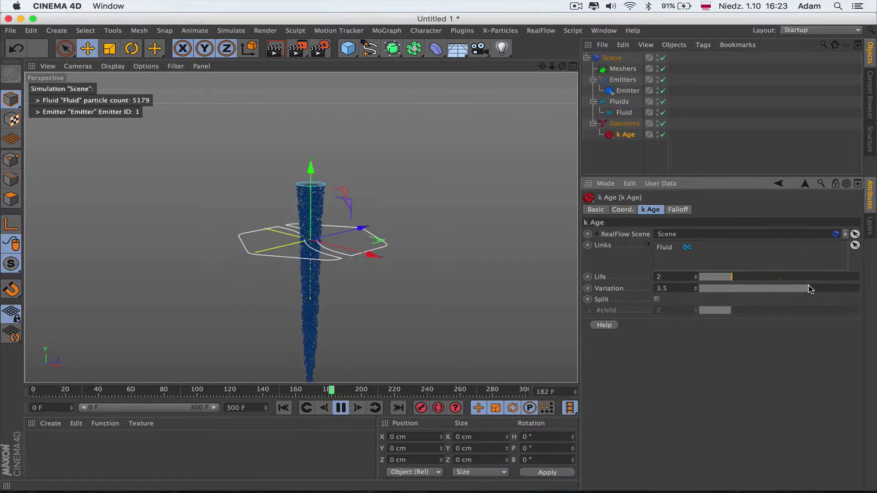
left_click(785, 288)
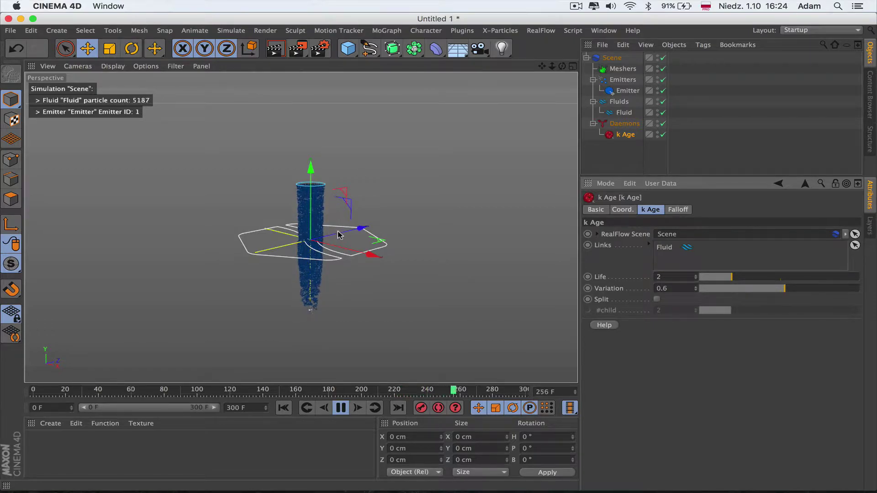
left_click(304, 179)
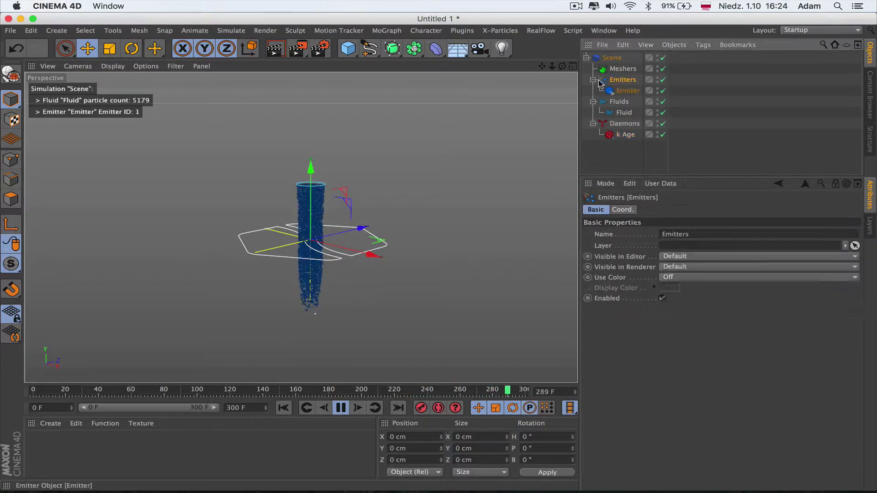
mouse_move(304, 179)
left_mouse_down()
mouse_move(315, 74)
mouse_move(305, 181)
left_mouse_up()
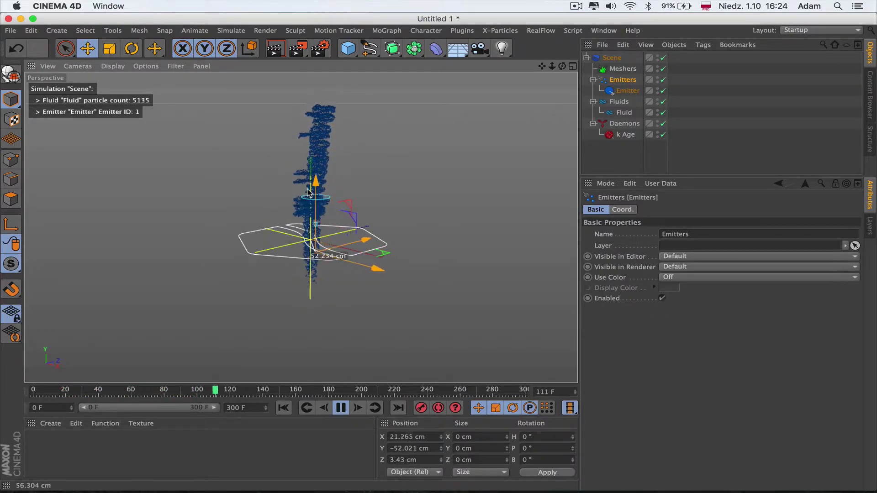
left_click(627, 134)
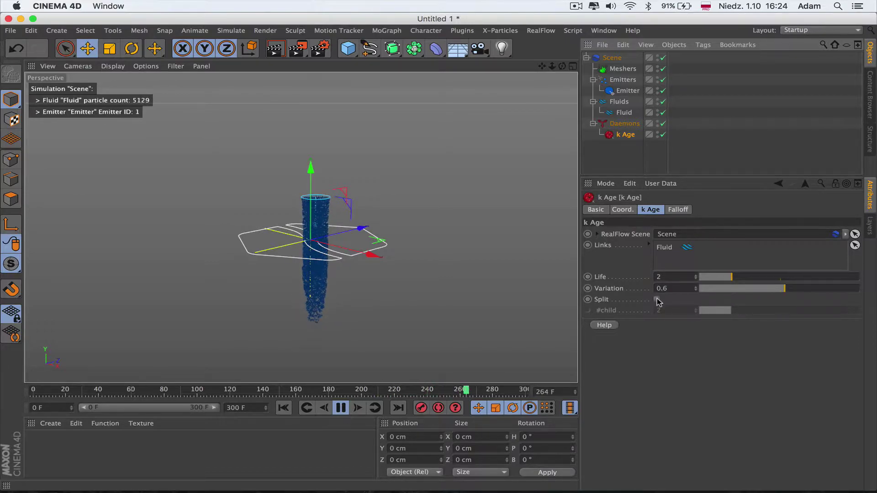
- Toggle k Age particle splitting on, off and back on while watching the stream
left_click(657, 299)
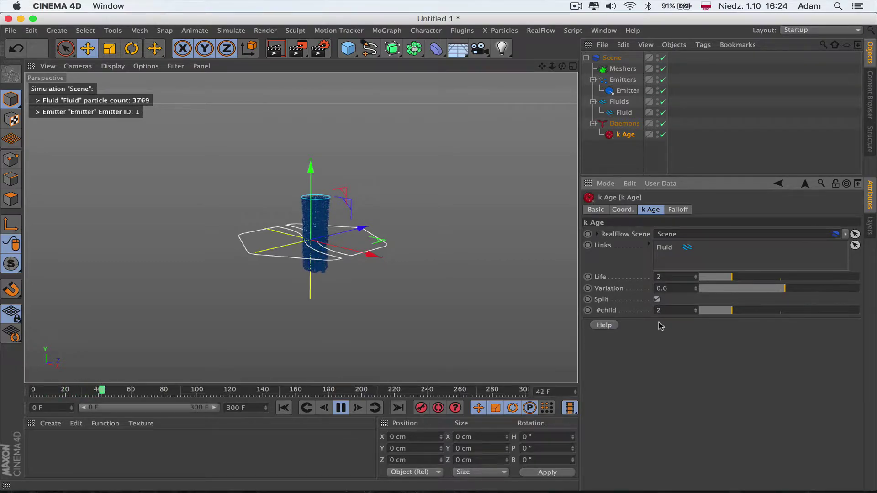
left_click(656, 300)
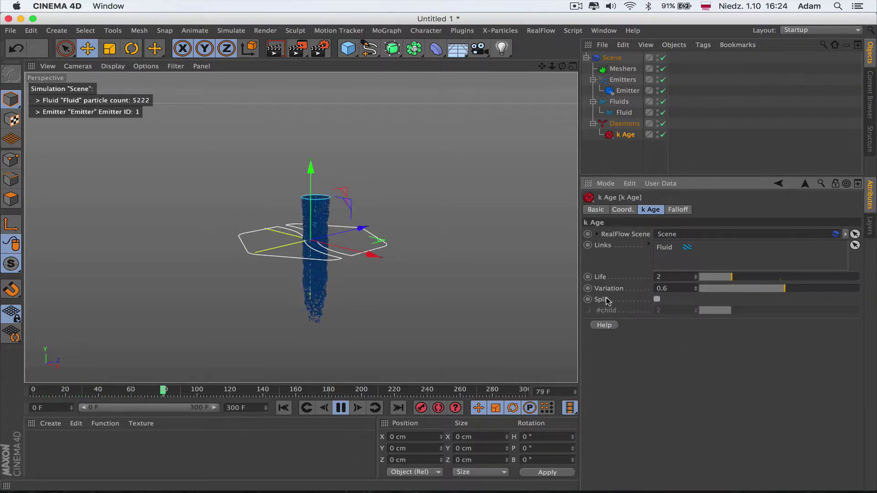
left_click(656, 299)
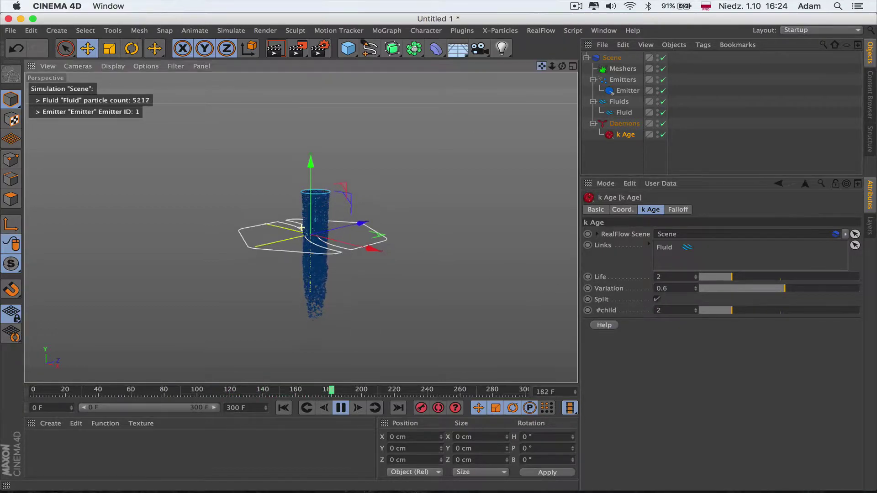
left_click_drag(542, 67, 547, 40)
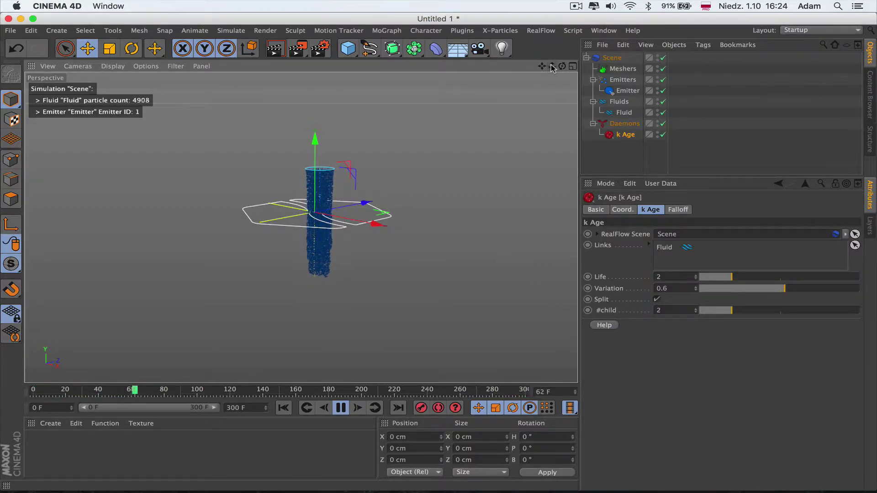
left_click_drag(551, 67, 527, 69)
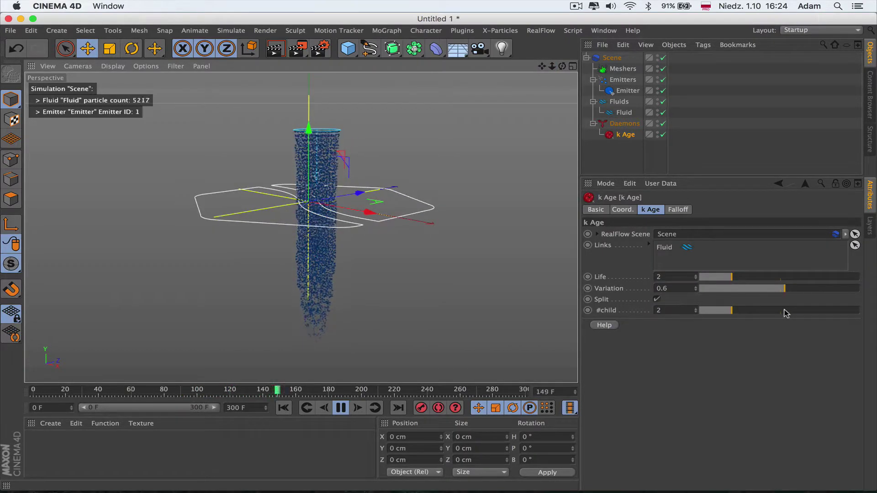
- Raise the k Age #child count from 2 to 7 and leave Split unchecked
left_click_drag(733, 310, 780, 311)
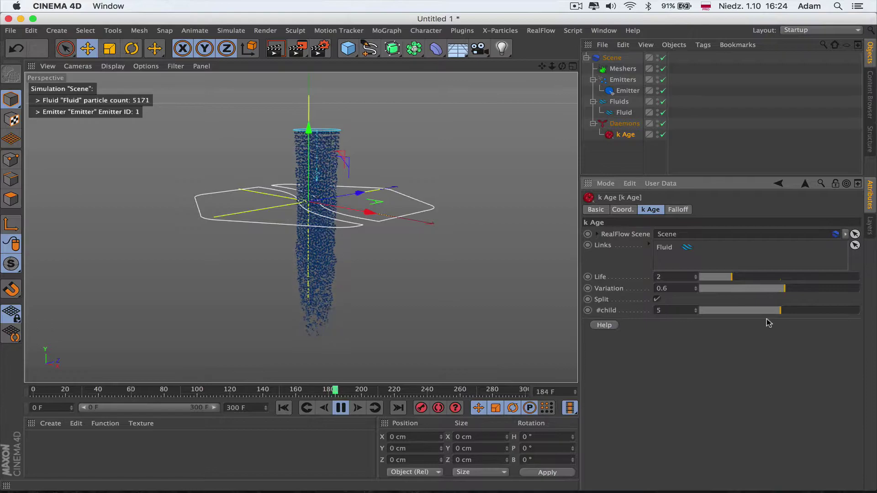
left_click(813, 311)
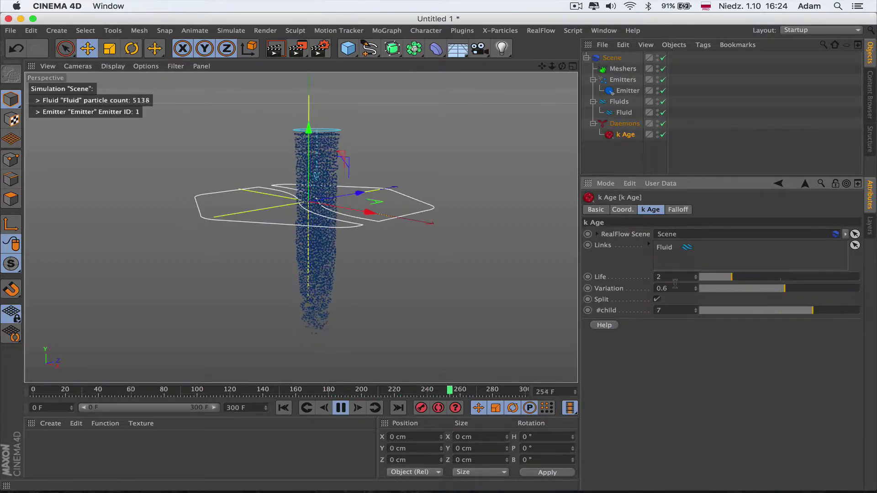
left_click(656, 300)
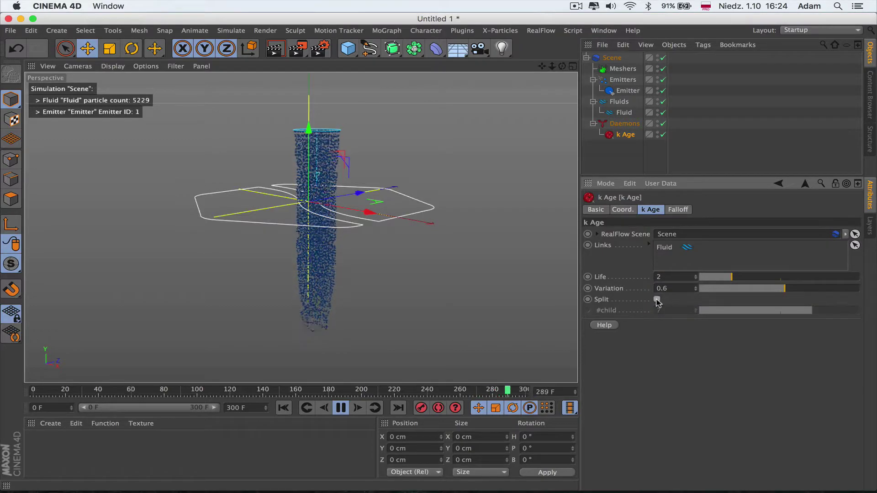
left_click(657, 300)
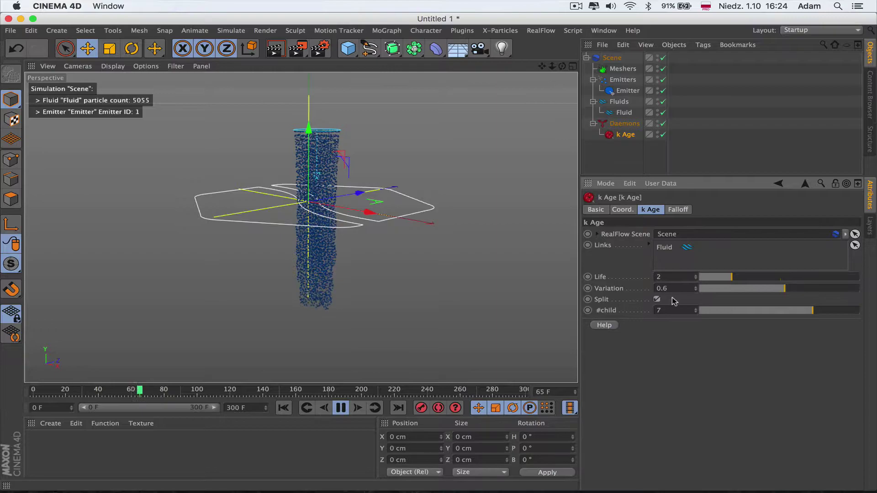
left_click(657, 299)
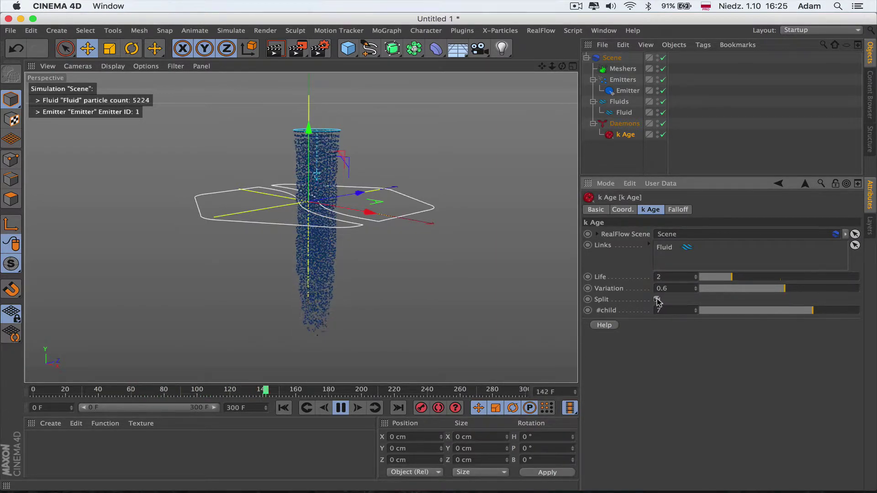
left_click(657, 299)
- Invert the k Age falloff and change its shape to Sphere
left_click(678, 210)
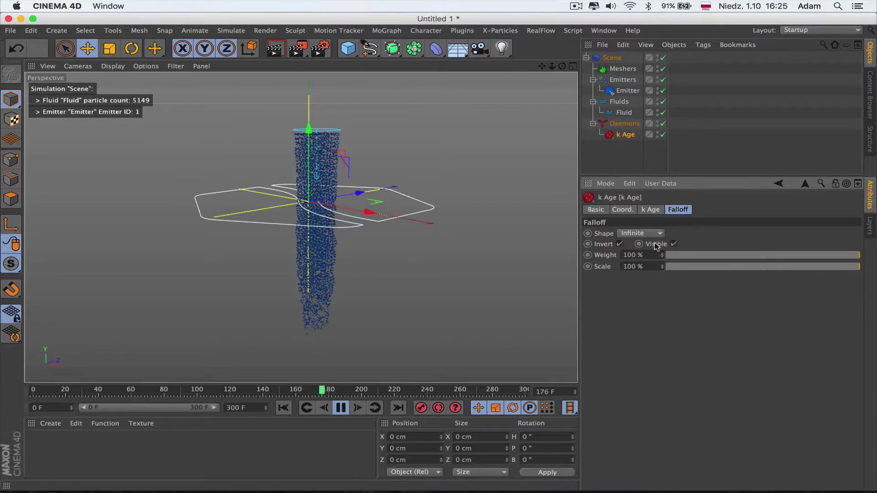
left_click(620, 244)
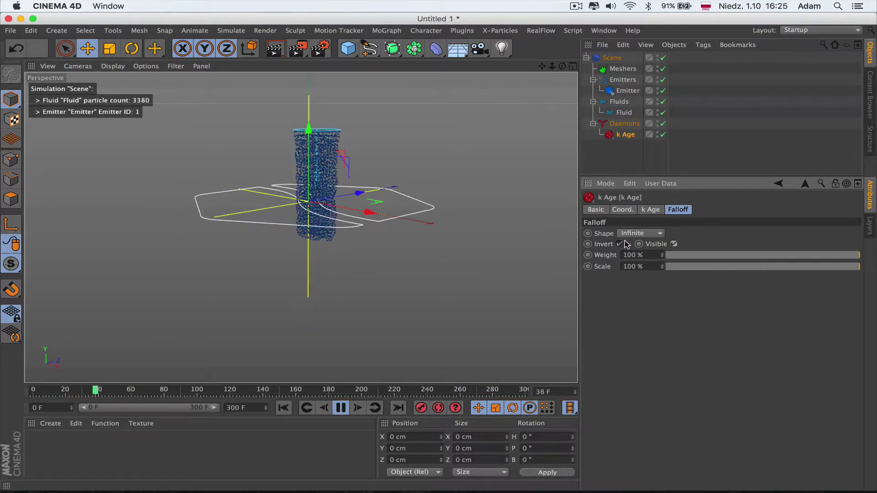
left_click(640, 233)
left_click(652, 337)
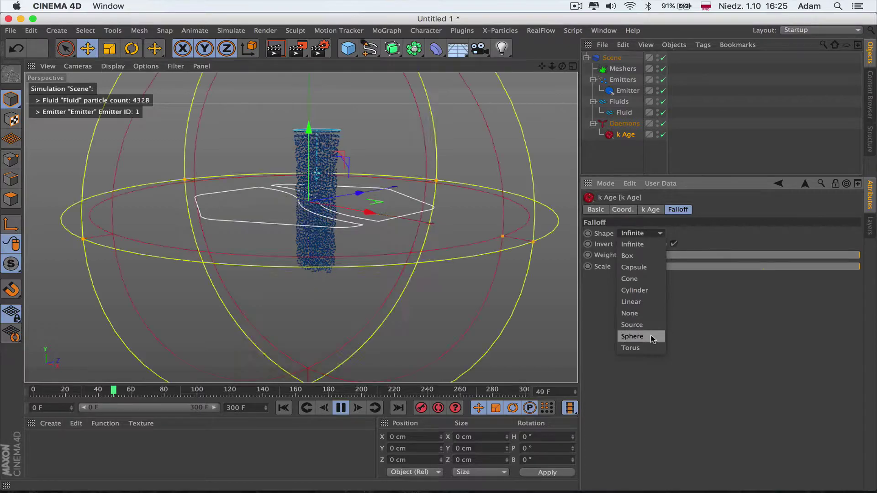
left_click_drag(552, 68, 290, 215)
- Move the daemon down to Y -862.894 cm and set the falloff shape back to Infinite
left_click_drag(301, 158, 305, 274)
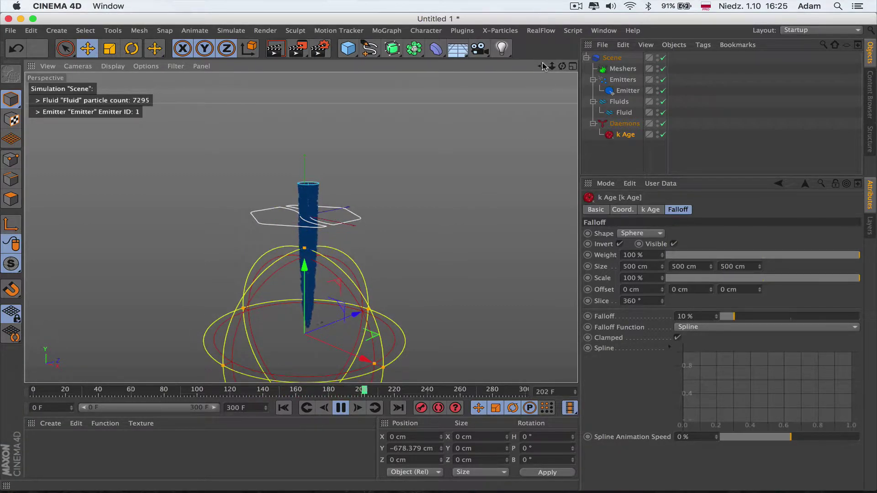
left_click_drag(542, 67, 543, 67)
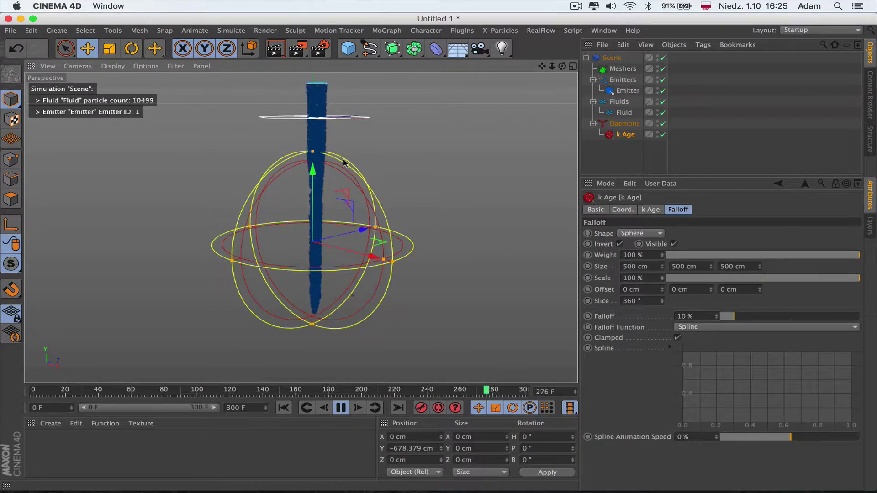
left_click_drag(313, 168, 315, 105)
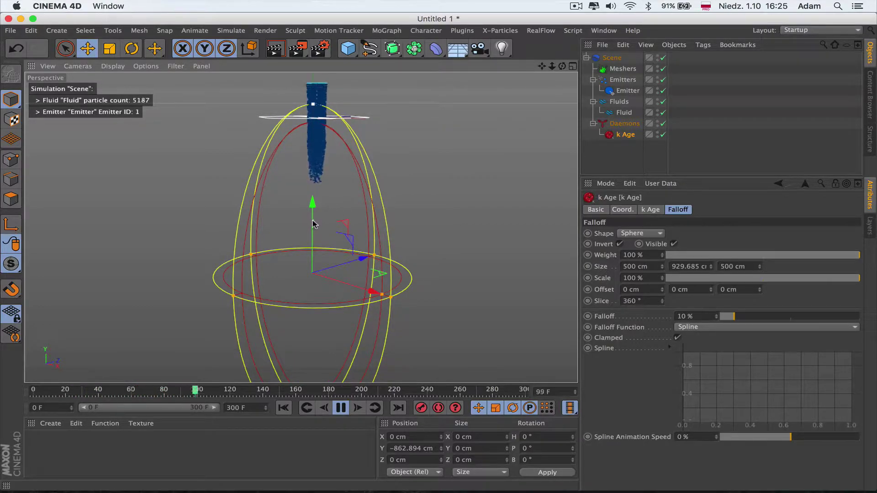
left_click(646, 234)
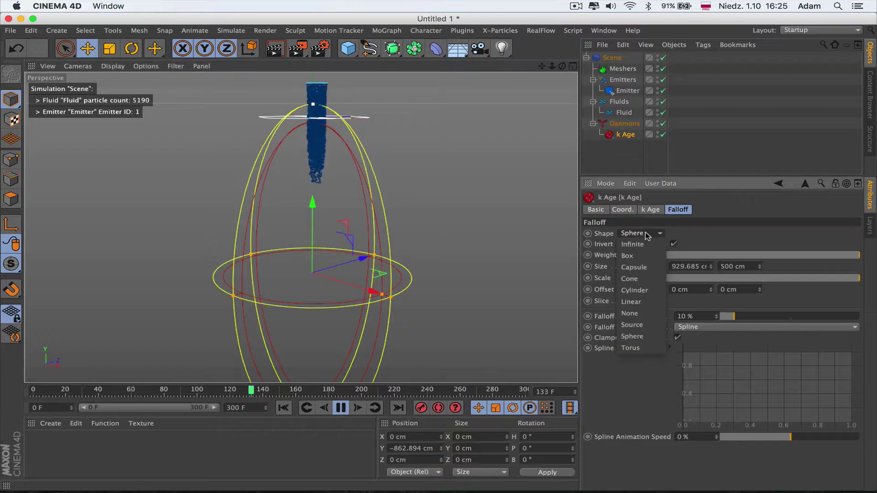
left_click(646, 245)
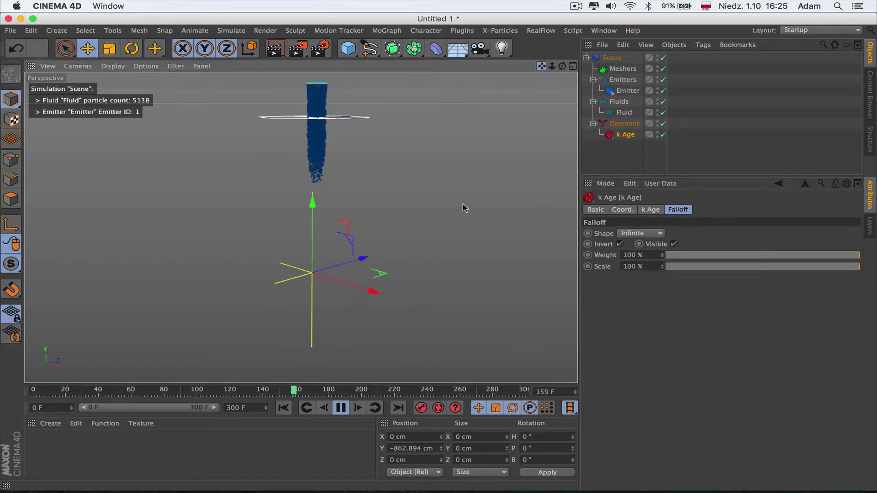
left_click_drag(464, 207, 302, 228, "alt")
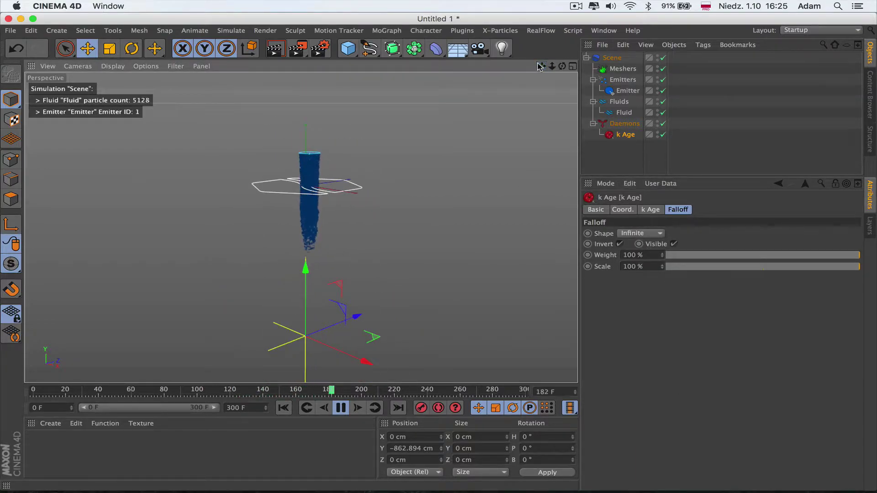
- Set the k Age Variation to 2.1
left_click(653, 209)
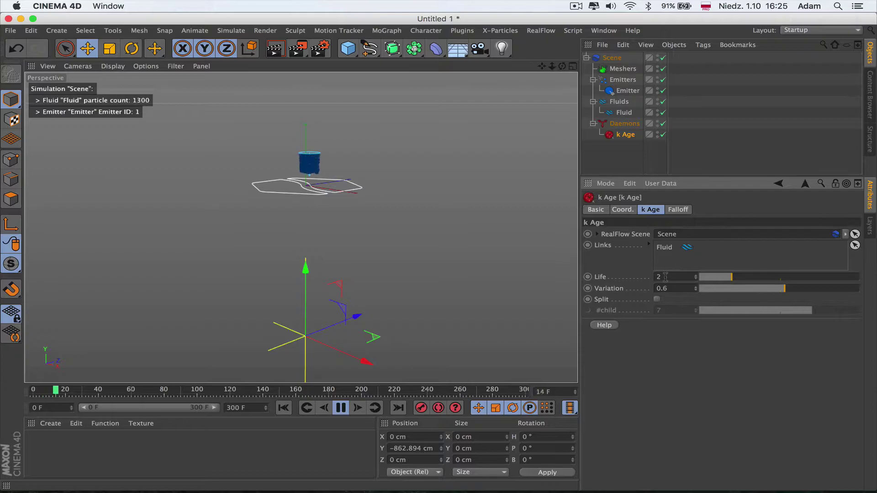
left_click(798, 287)
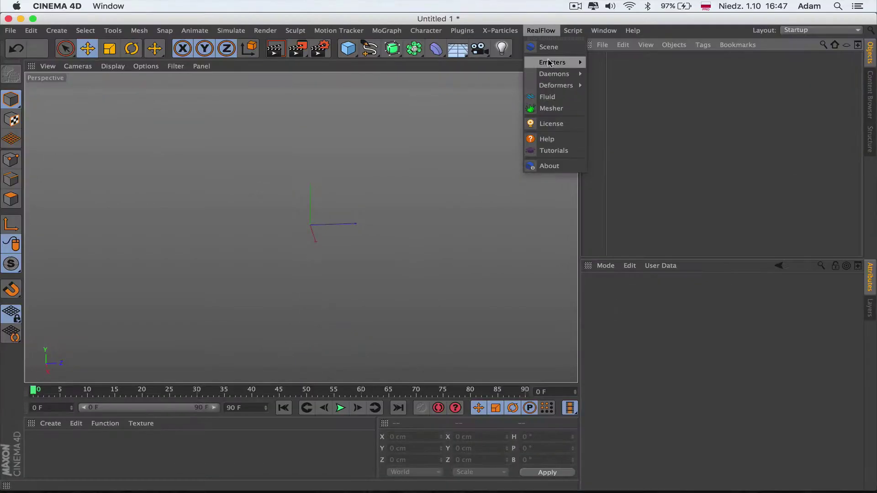
- Add a RealFlow circle emitter and fluid, then a k Volume daemon with 500 cm box falloff
mouse_move(555, 62)
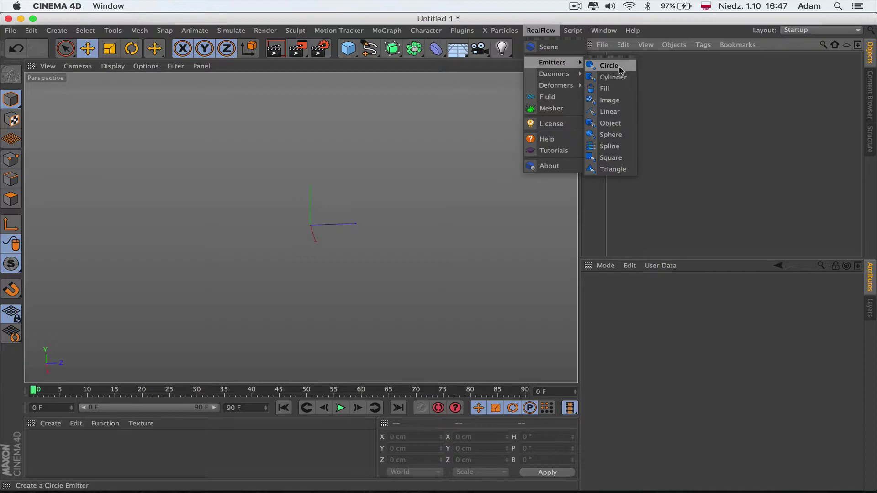
left_click(609, 66)
left_click(540, 30)
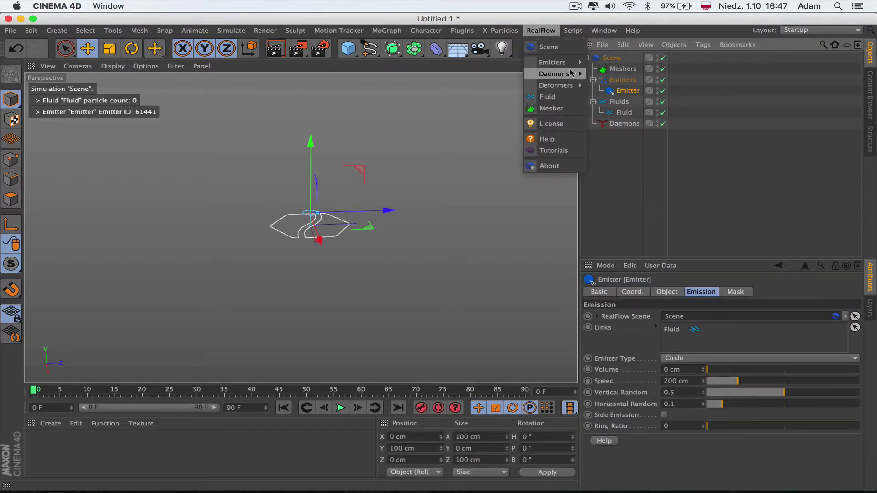
mouse_move(569, 74)
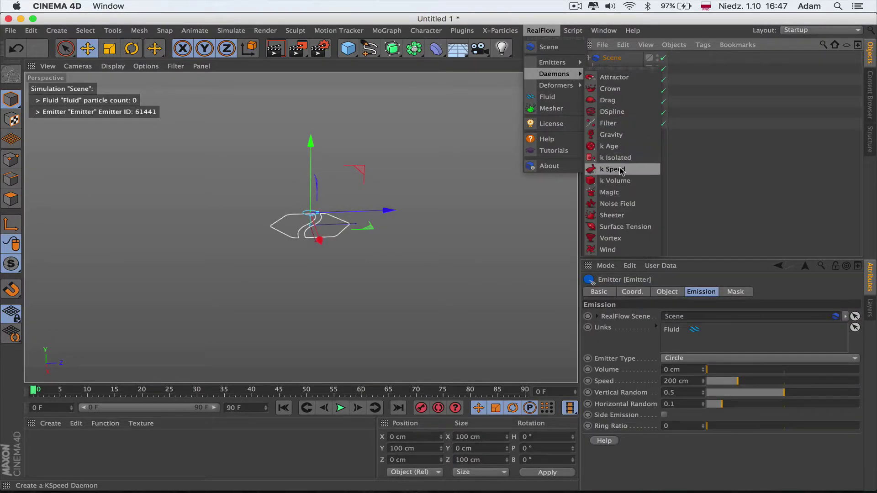
left_click(616, 182)
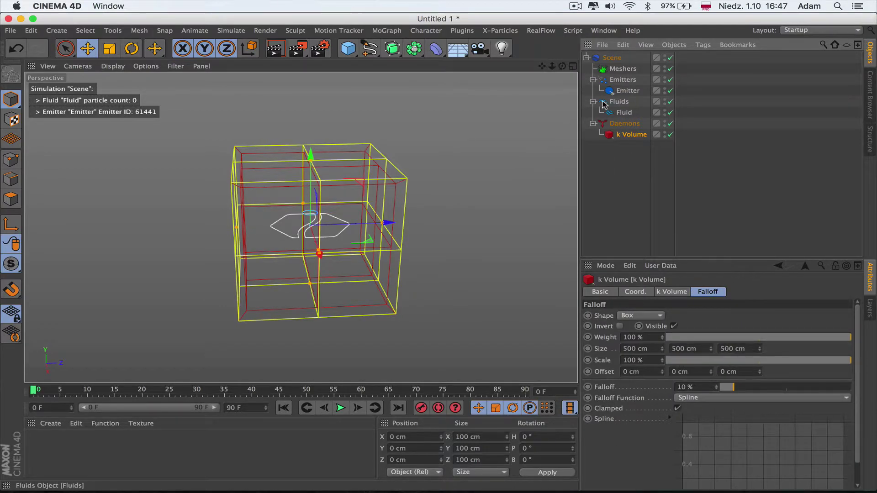
- Play the simulation, then extend the end frame to 300
left_click(340, 407)
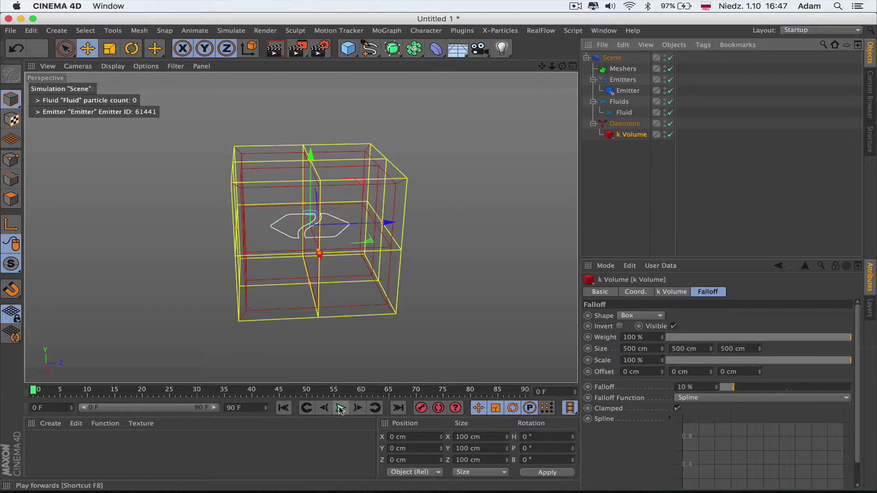
mouse_move(552, 67)
left_mouse_down()
mouse_move(566, 69)
mouse_move(562, 77)
mouse_move(564, 59)
mouse_move(565, 69)
left_mouse_up()
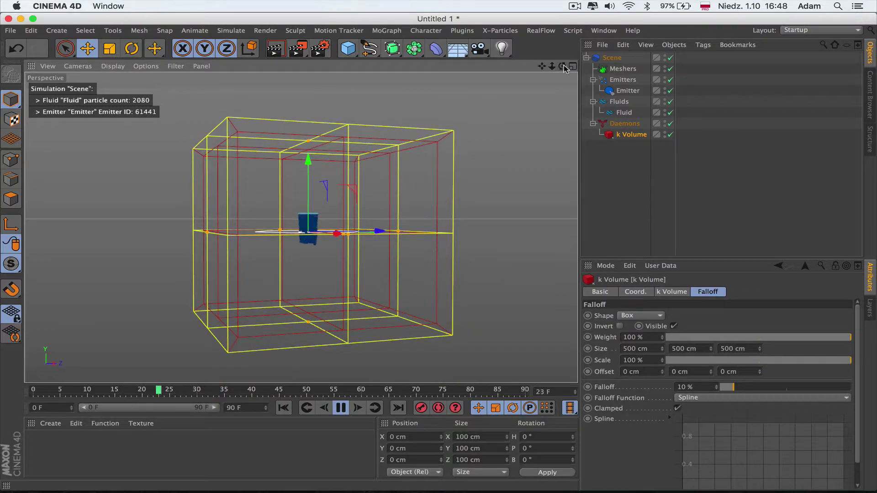
left_click(341, 408)
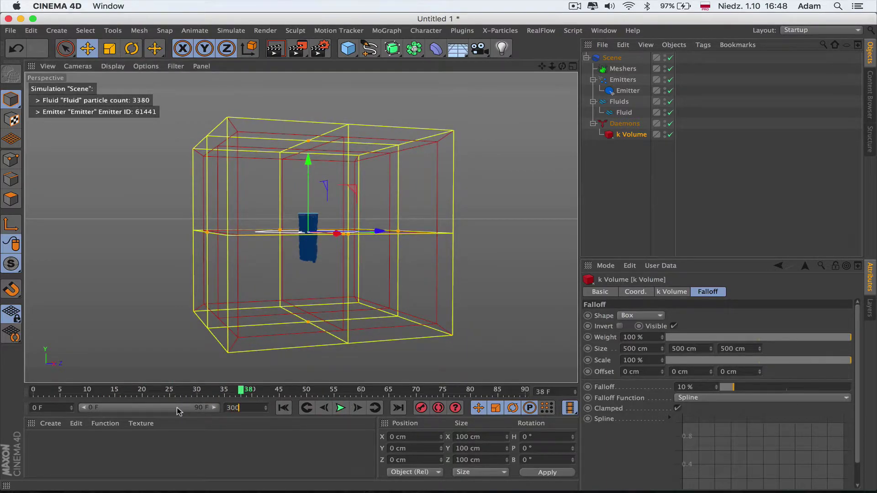
type("300")
key("Return")
- Replay the 300-frame simulation and show the k Volume Falloff settings
left_click(340, 407)
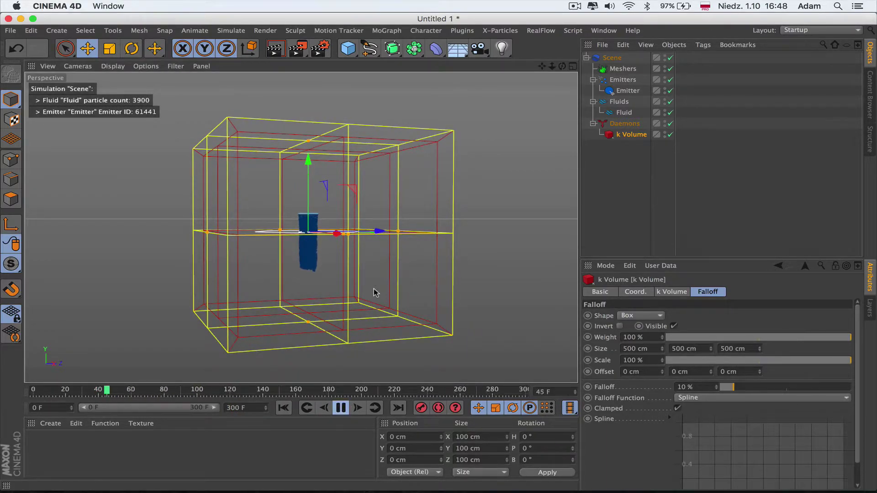
left_click_drag(541, 66, 546, 0)
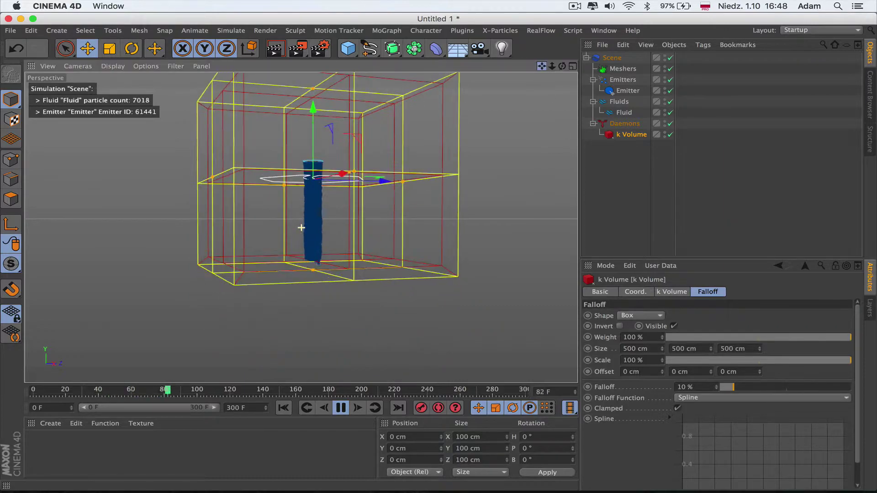
left_click_drag(301, 228, 292, 297)
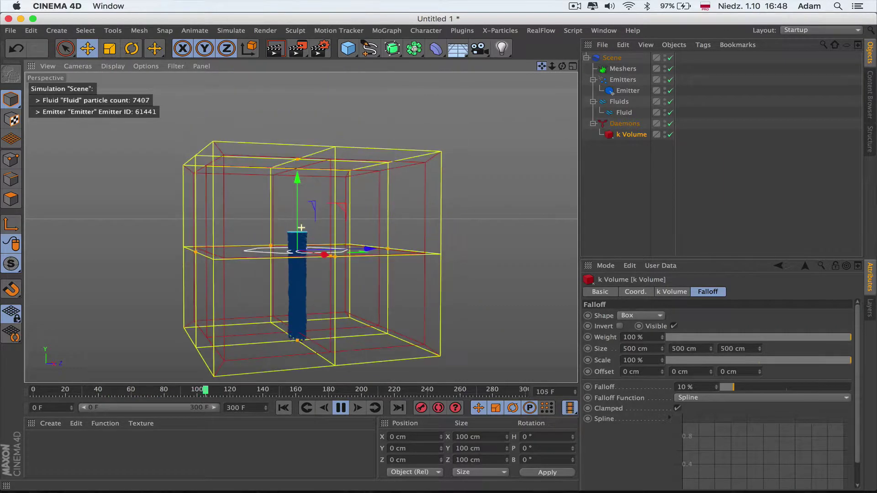
left_click(679, 292)
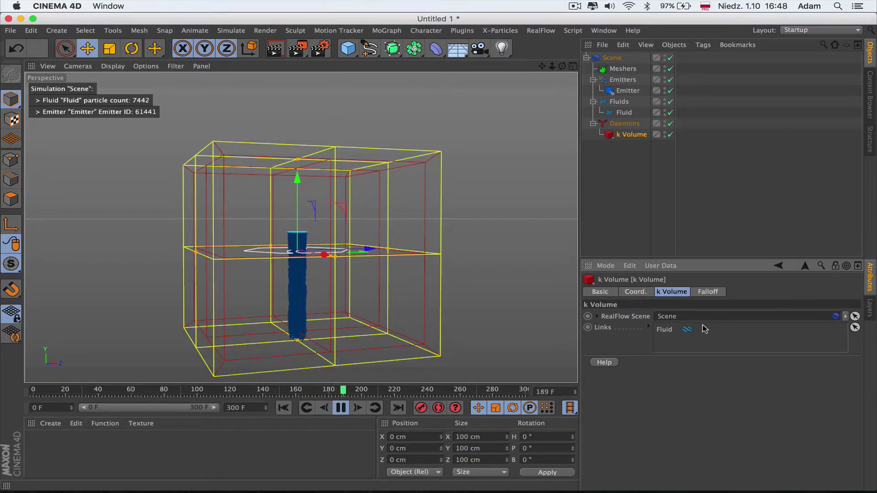
left_click(708, 292)
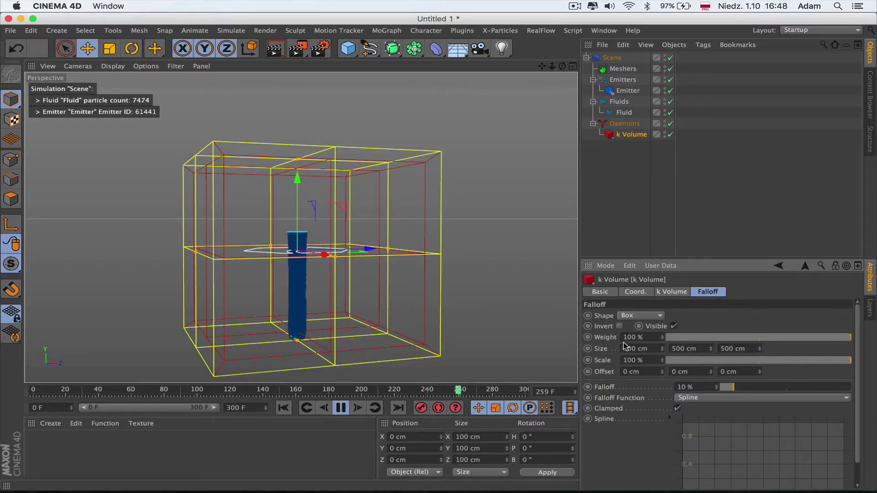
- Scale the k Volume box to 205.5 cm, invert its falloff, and move it to Y -327.147 cm
key("t")
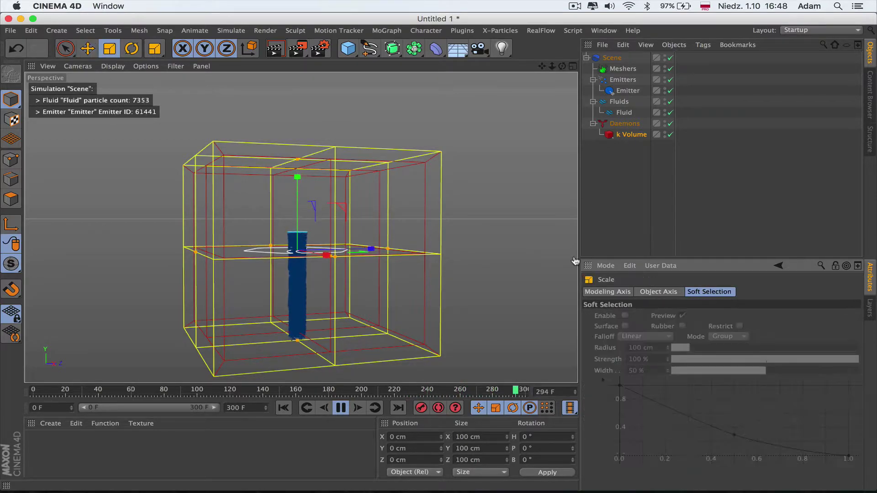
left_click_drag(552, 320, 517, 192)
key("e")
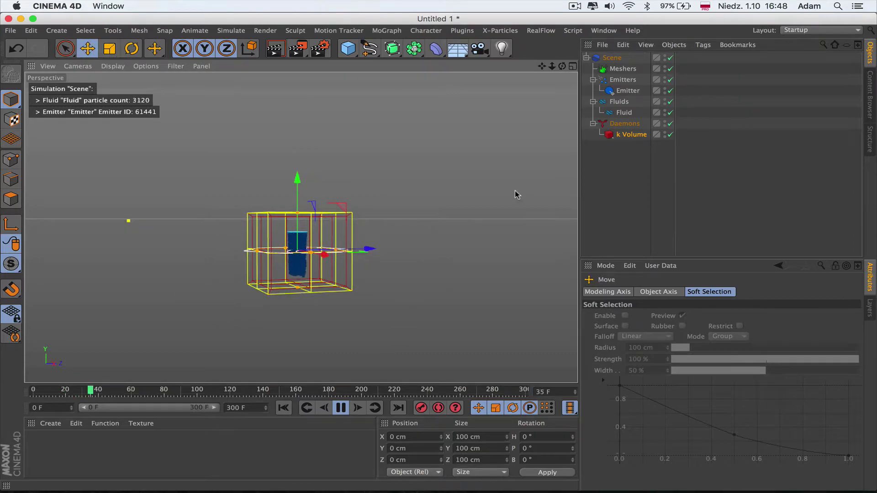
mouse_move(309, 201)
left_mouse_down()
mouse_move(300, 249)
mouse_move(297, 206)
left_mouse_up()
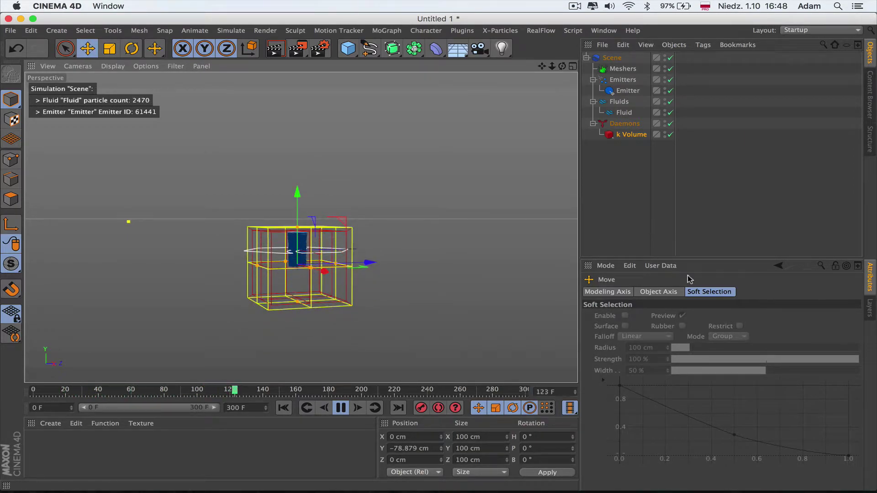
left_click(632, 135)
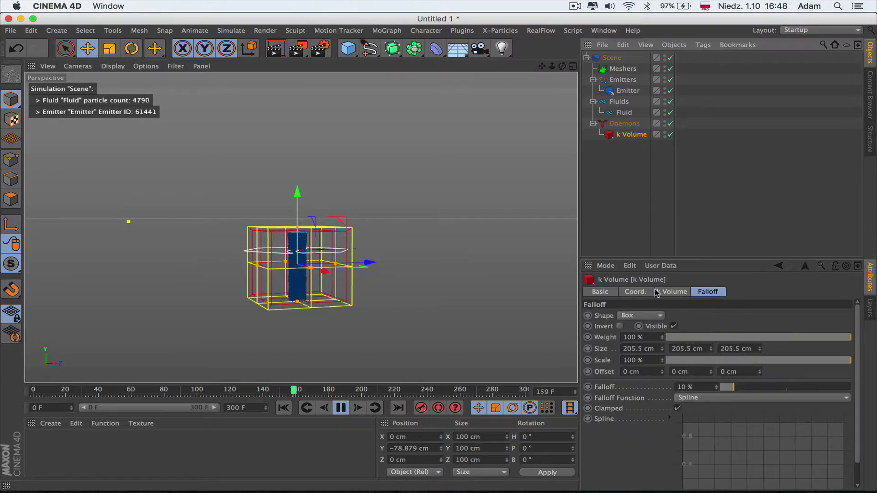
left_click(618, 326)
left_click_drag(297, 198, 284, 250)
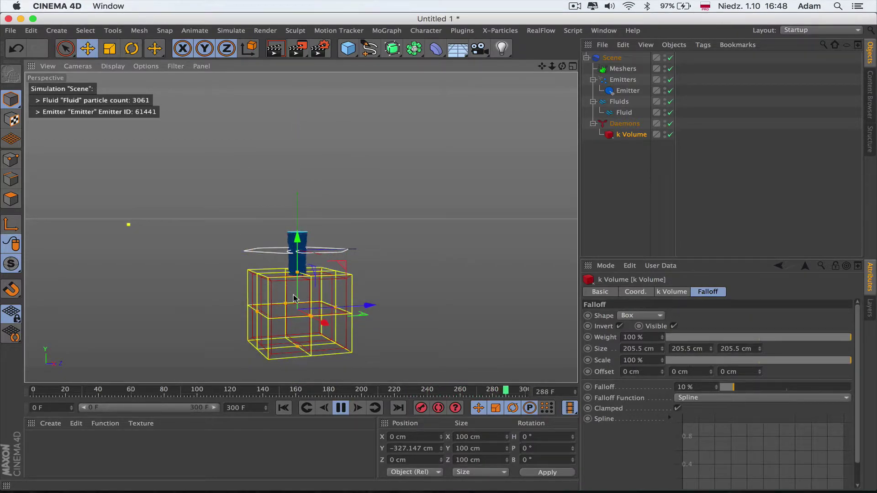
- Set the k Volume daemon's falloff to 50 % while zooming around the kill box
scroll(301, 227, "up", 8)
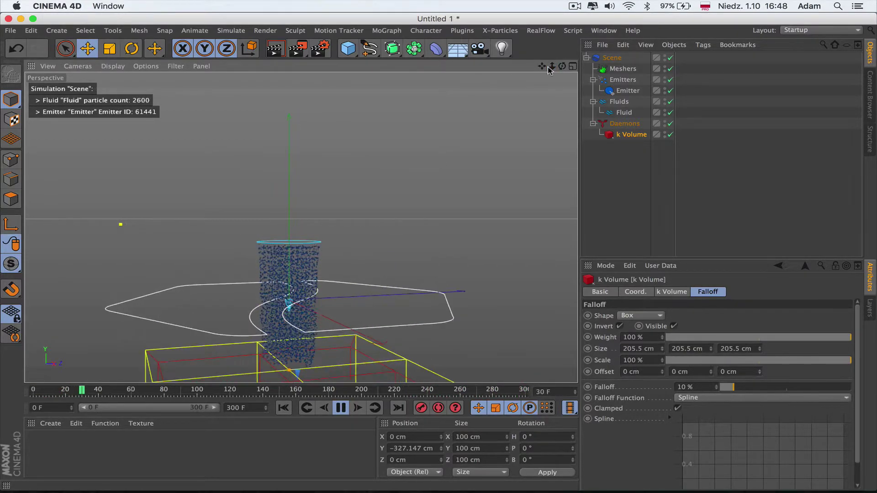
scroll(302, 228, "up", 3)
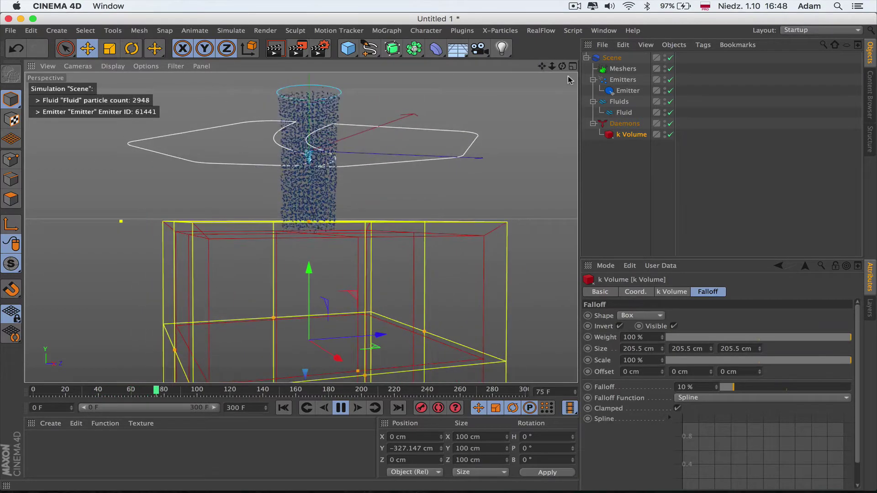
mouse_move(552, 66)
left_mouse_down()
mouse_move(582, 70)
mouse_move(563, 68)
left_mouse_up()
left_click_drag(734, 387, 829, 392)
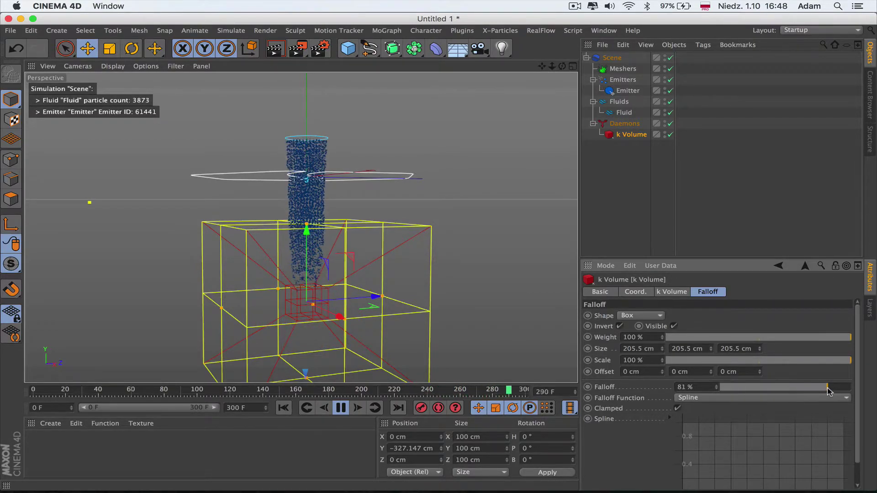
left_click_drag(818, 387, 785, 388)
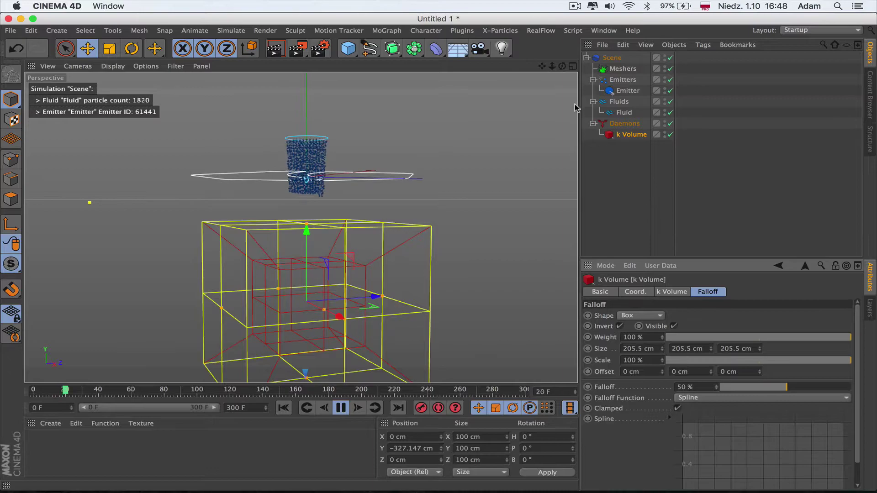
left_click_drag(554, 67, 563, 47)
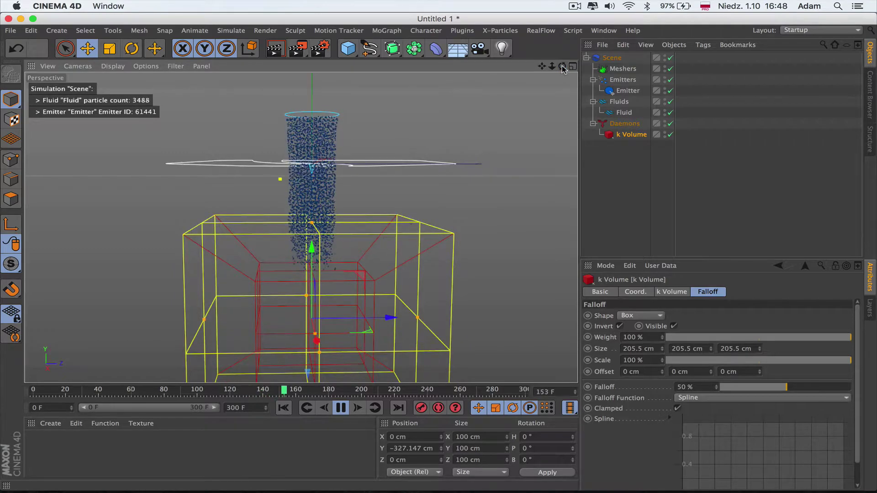
- Delete the k Volume daemon and create a new RealFlow scene with a Circle emitter
left_click(630, 135)
key("Delete")
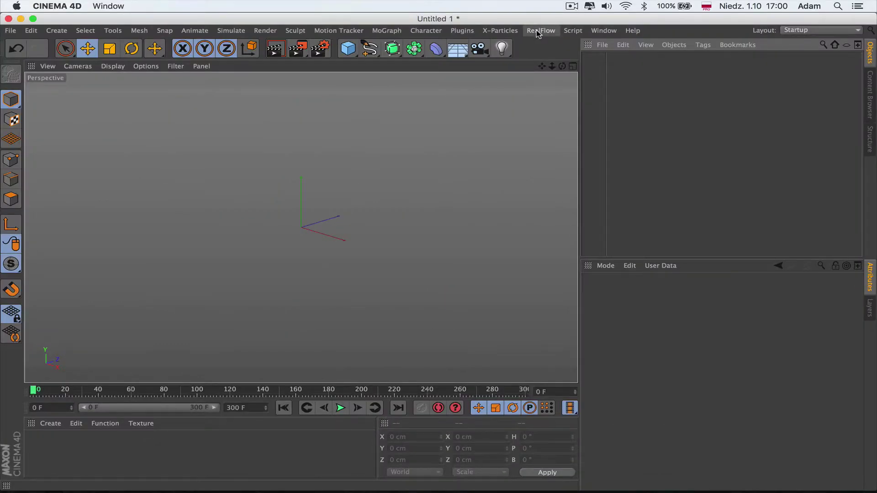
left_click(539, 31)
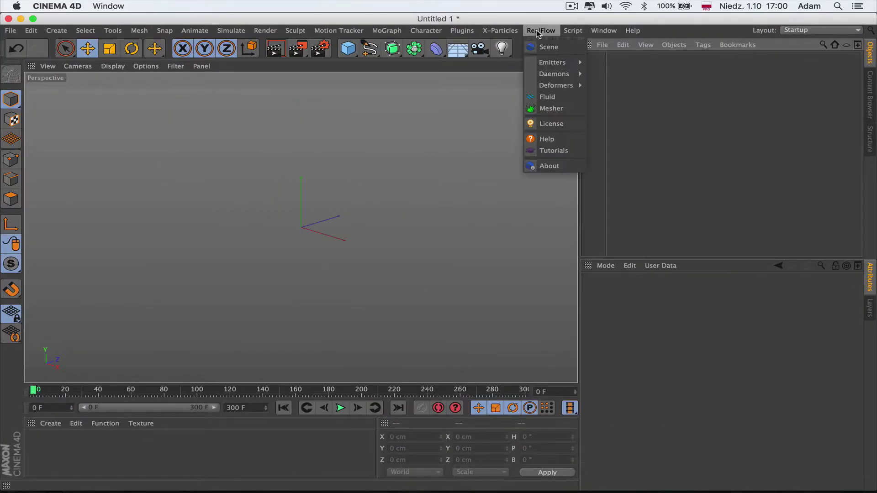
mouse_move(550, 67)
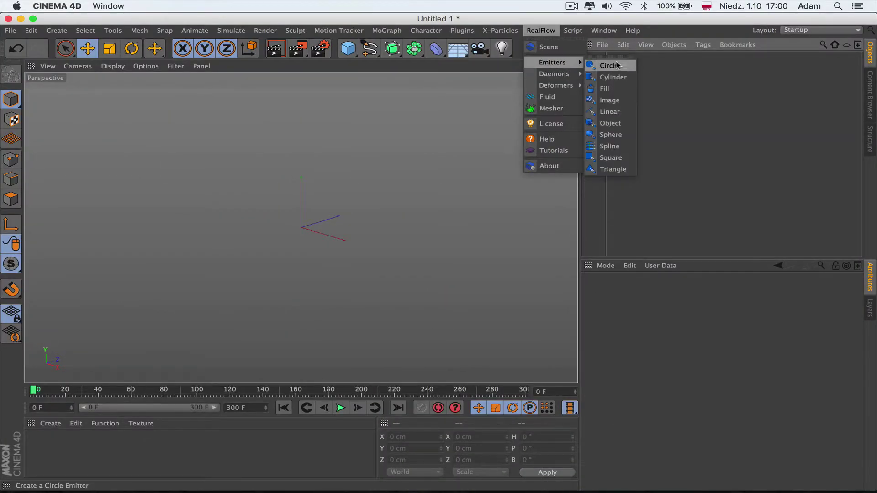
left_click(610, 66)
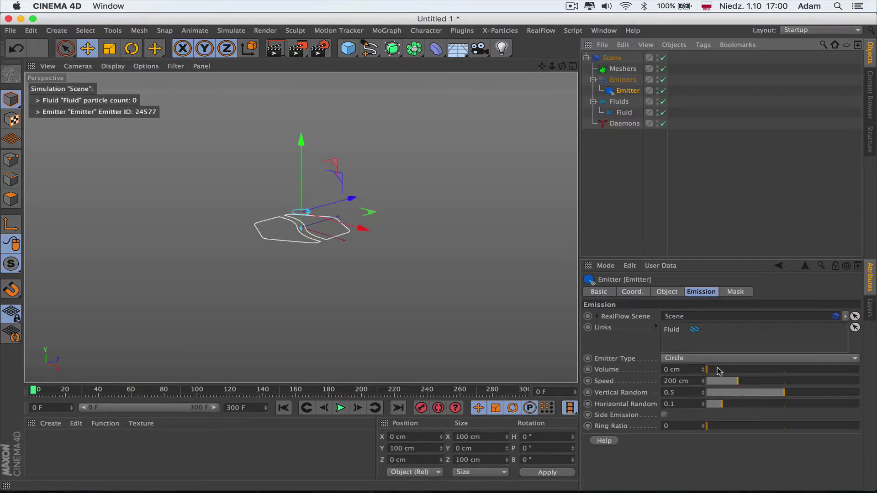
- Change the emitter type to Sphere and bring up the daemon list for the Daemons group
left_click(673, 359)
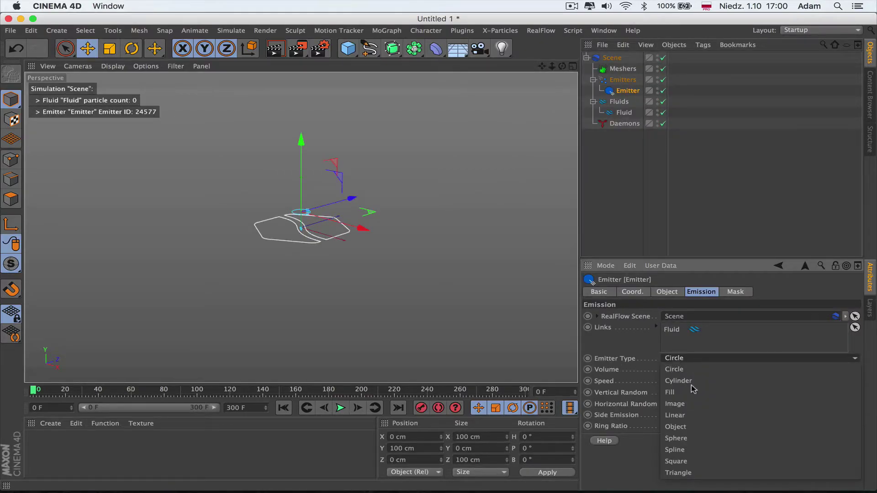
left_click(718, 441)
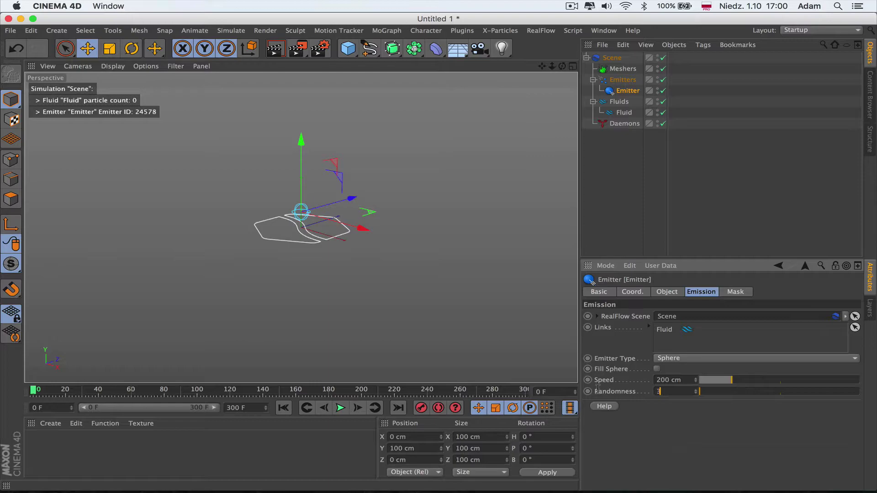
left_click(624, 123)
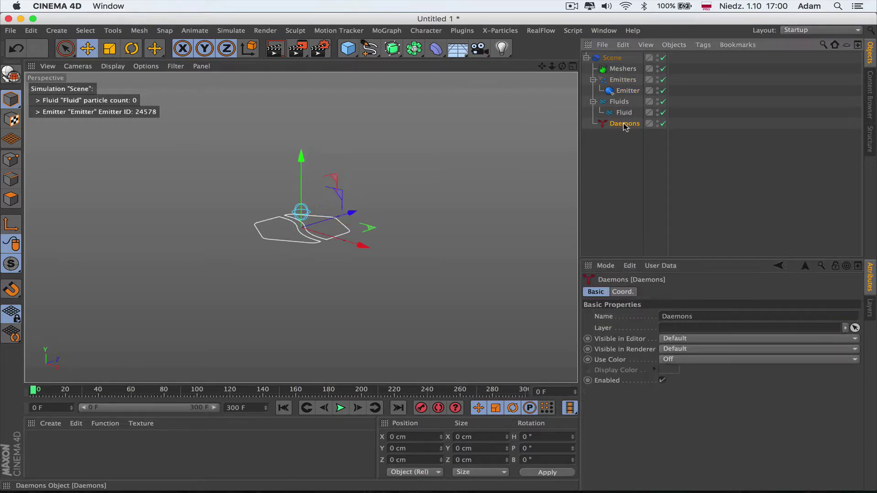
left_click(541, 31)
- Add a k Speed daemon, enlarge the attributes area and start the simulation
mouse_move(566, 75)
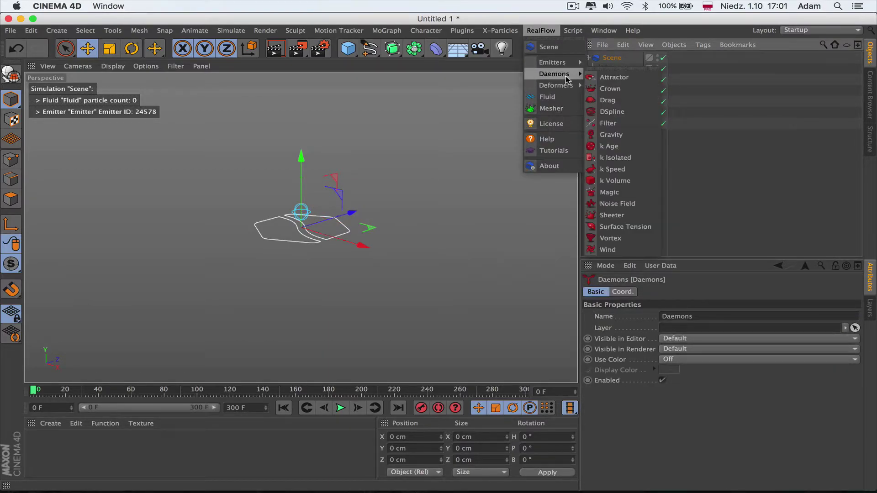
left_click(634, 169)
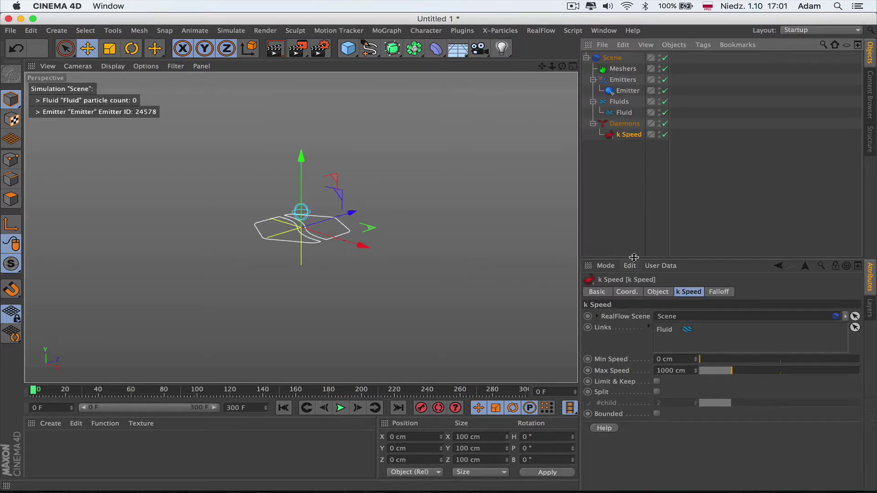
left_click_drag(634, 257, 632, 188)
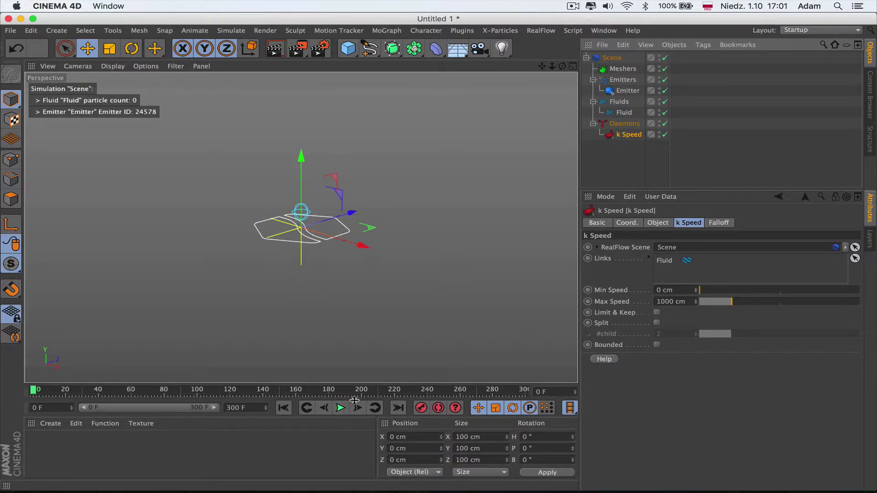
key("F8")
- Set Min Speed to 200 cm, restart the simulation and check the emitter's emission settings
left_click(665, 290)
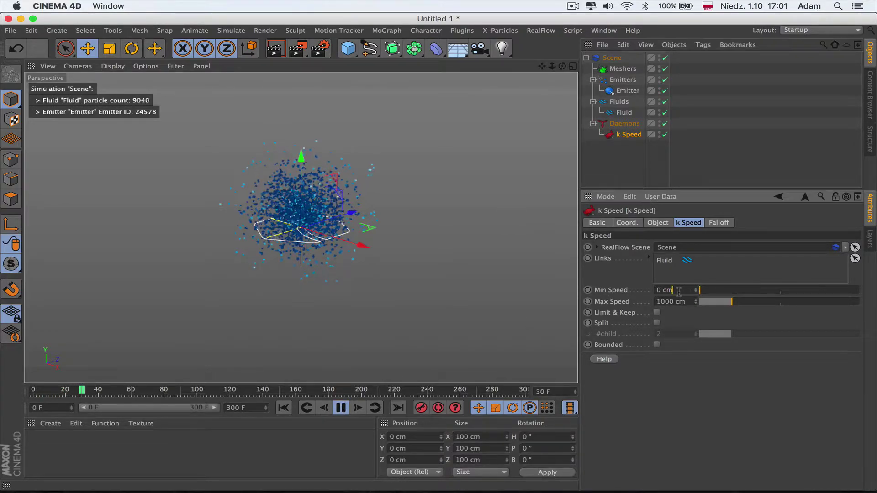
type("200")
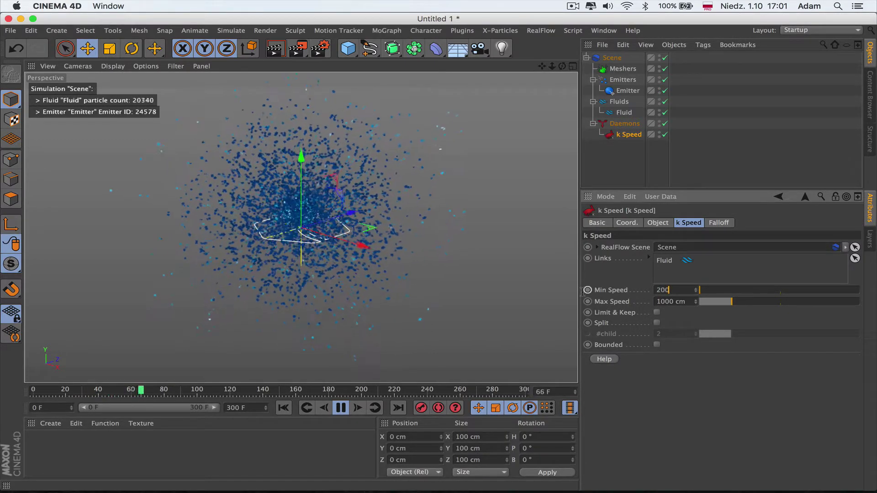
key("Return")
key("shift+f")
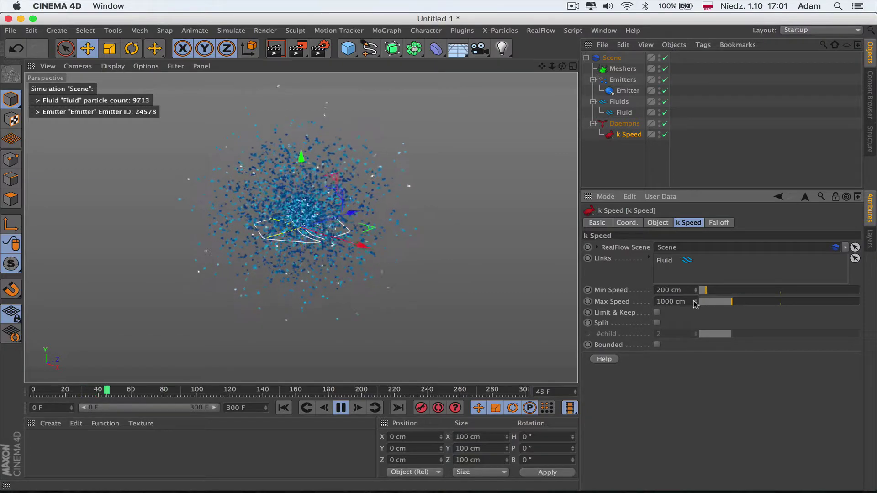
left_click(626, 91)
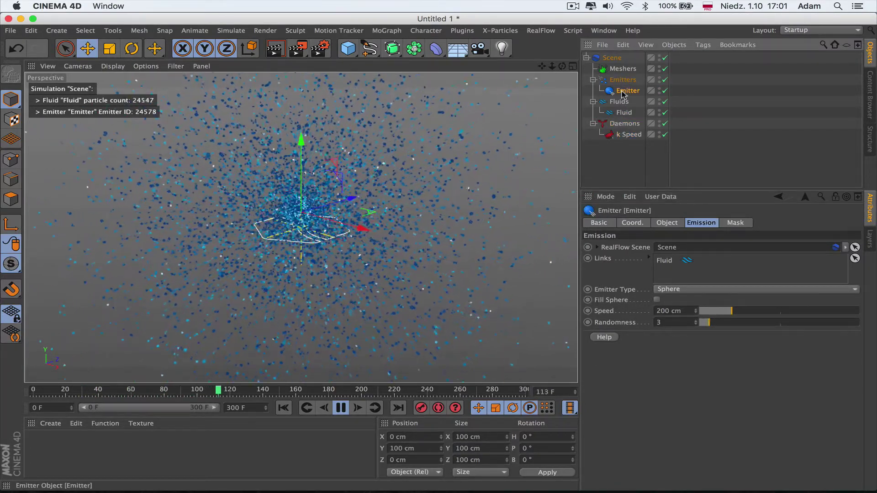
left_click(629, 135)
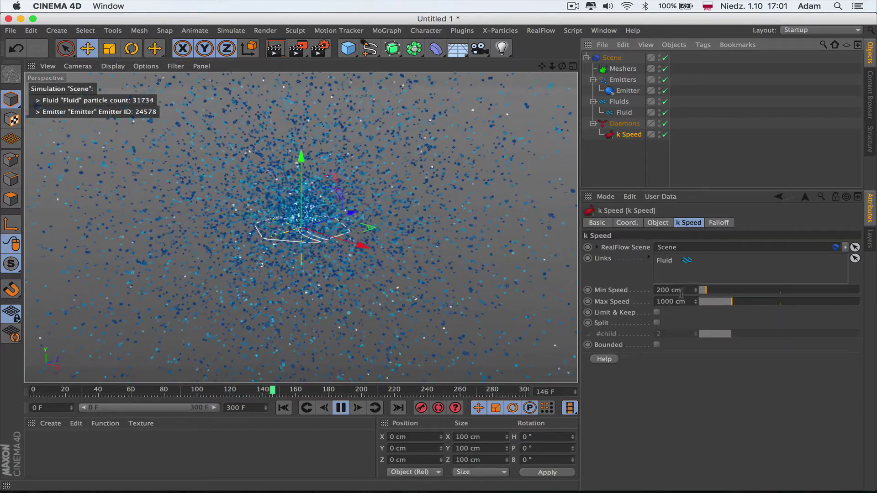
- Set the k Speed daemon's Min Speed to 300 cm and Max Speed to 500 cm
double_click(670, 290)
type("300")
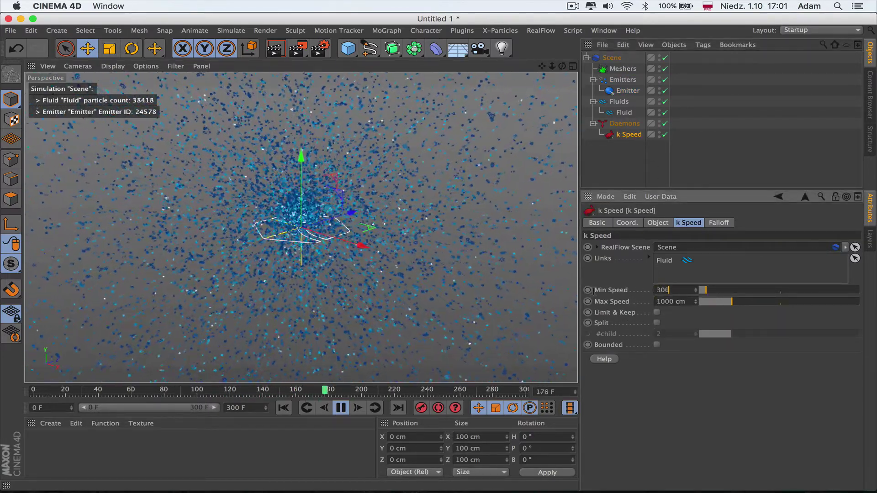
key("Return")
double_click(671, 302)
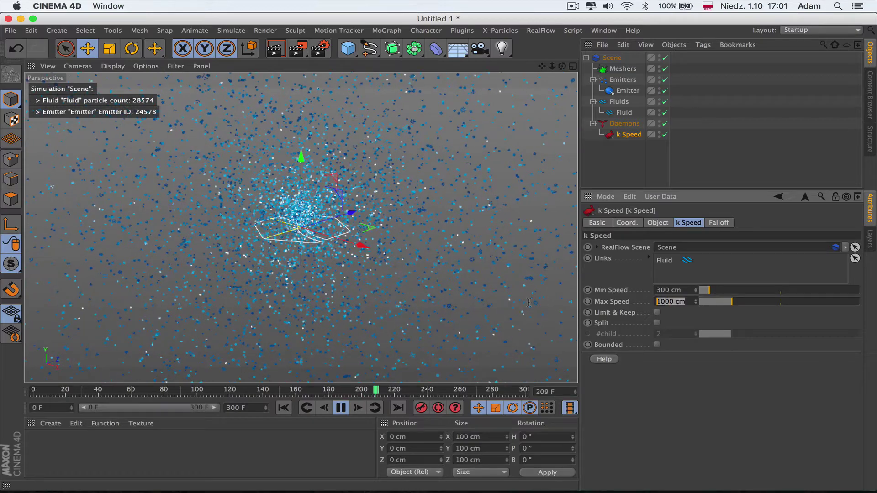
type("500")
key("Return")
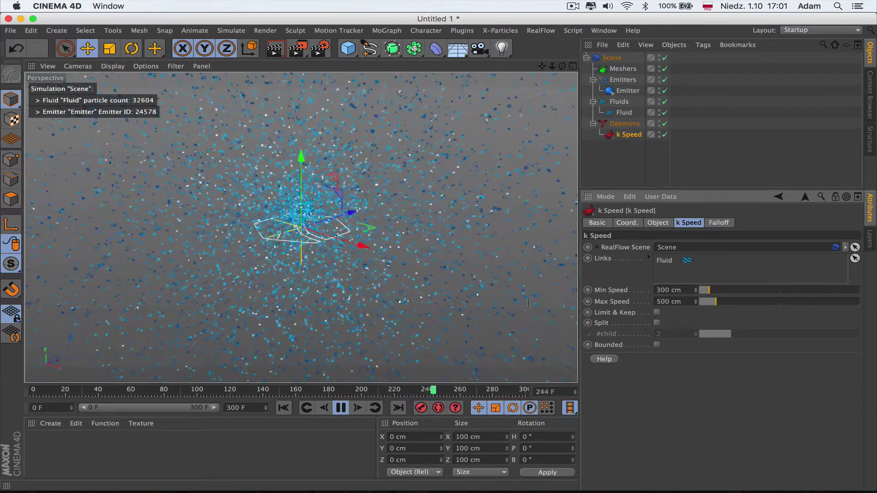
- Change the k Speed Min Speed to 0 cm and replay the simulation from frame 0
left_click(283, 408)
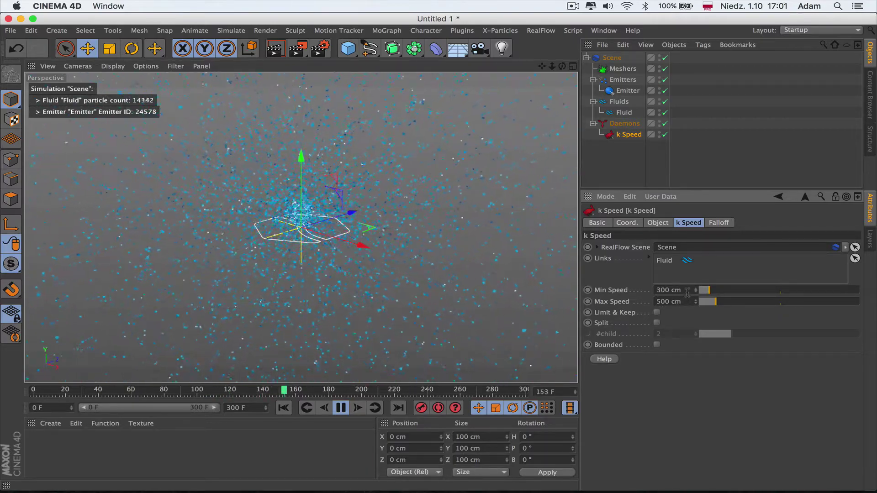
double_click(687, 290)
type("0")
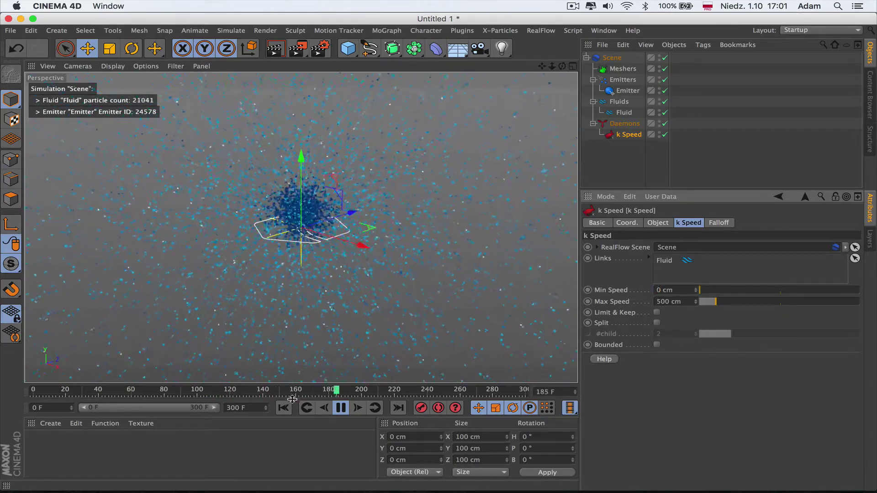
left_click(283, 407)
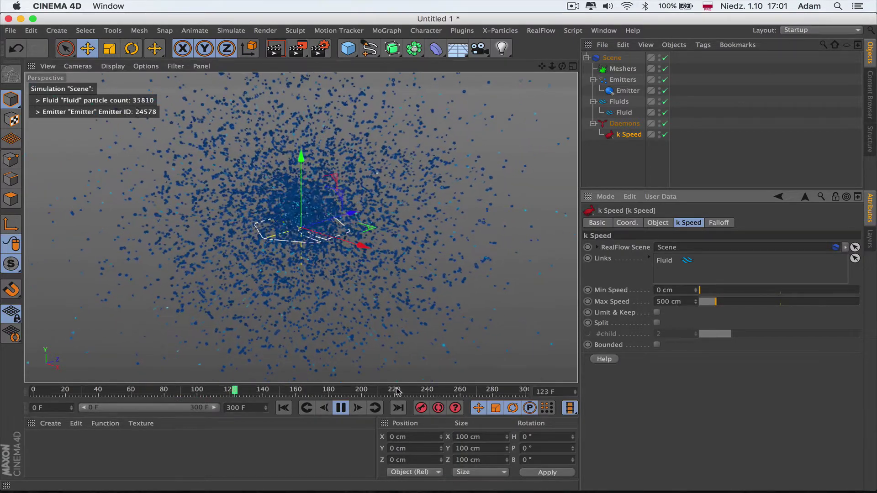
- Rewind and replay the simulation, then set the k Speed Min Speed back to 200 cm
left_click(340, 408)
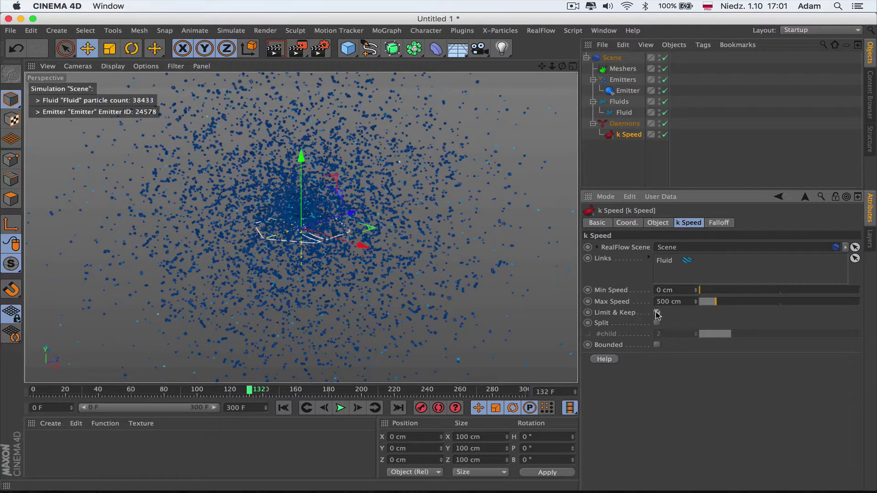
left_click(283, 407)
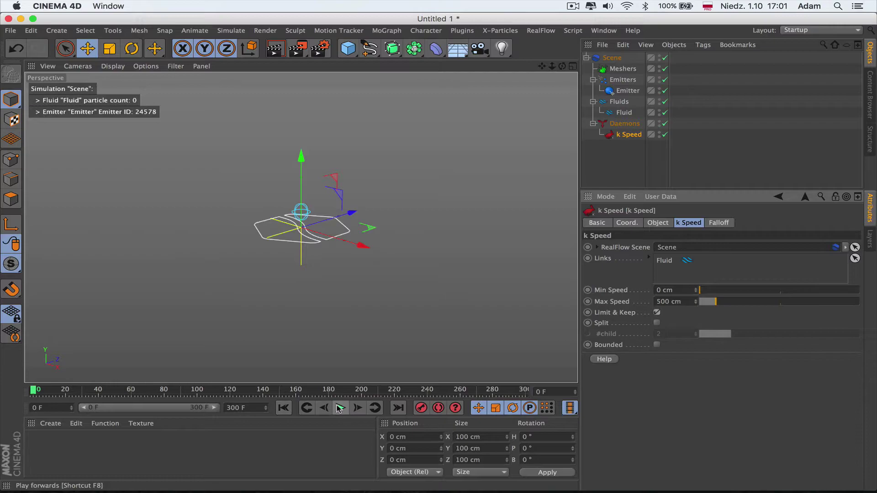
left_click(339, 407)
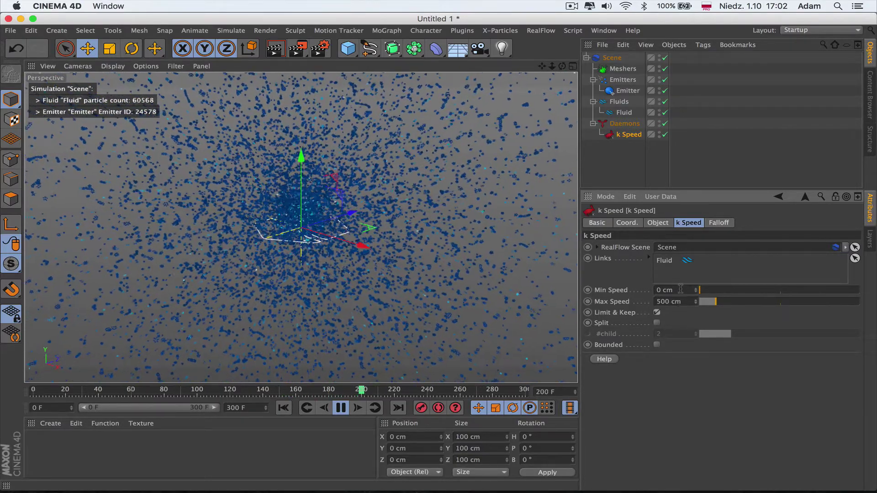
double_click(665, 290)
type("200")
key("Return")
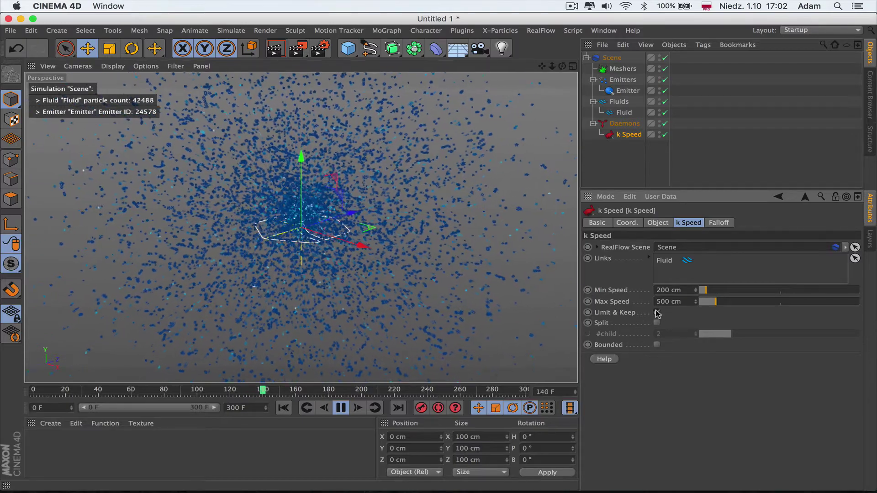
- Turn Limit & Keep off, enable Split with 6 children, and rewind the simulation
left_click(657, 313)
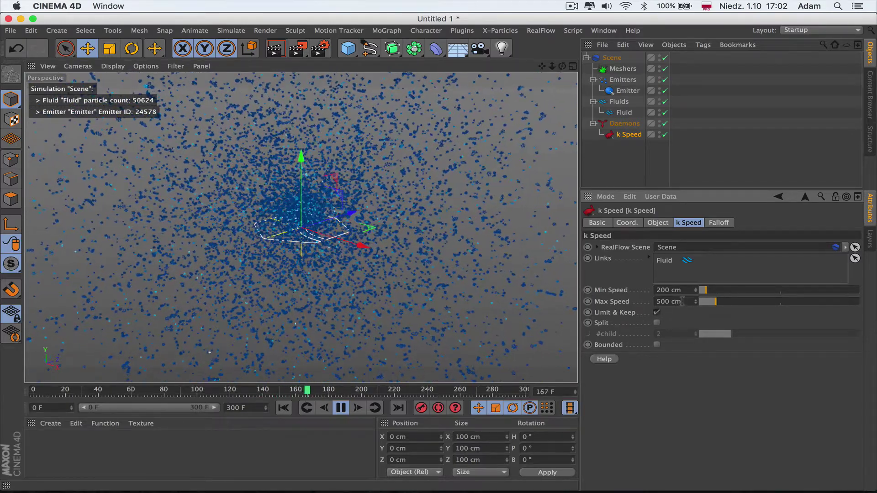
left_click(657, 314)
left_click(283, 408)
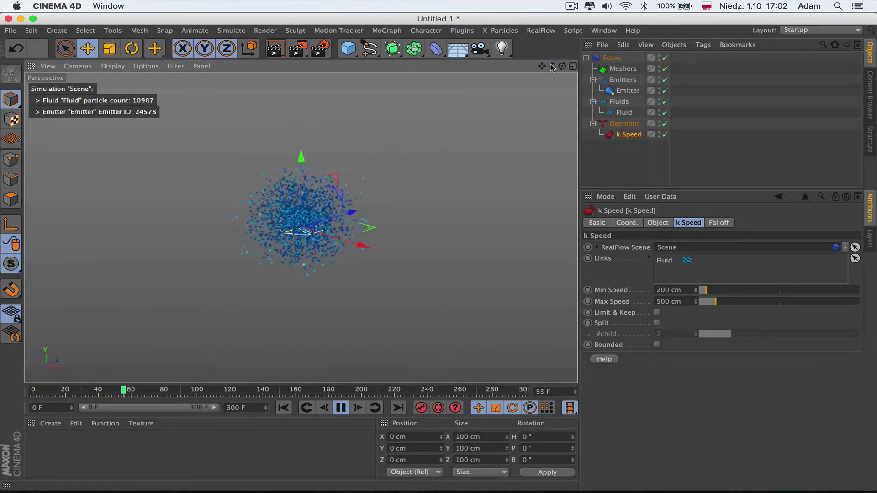
left_click(657, 323)
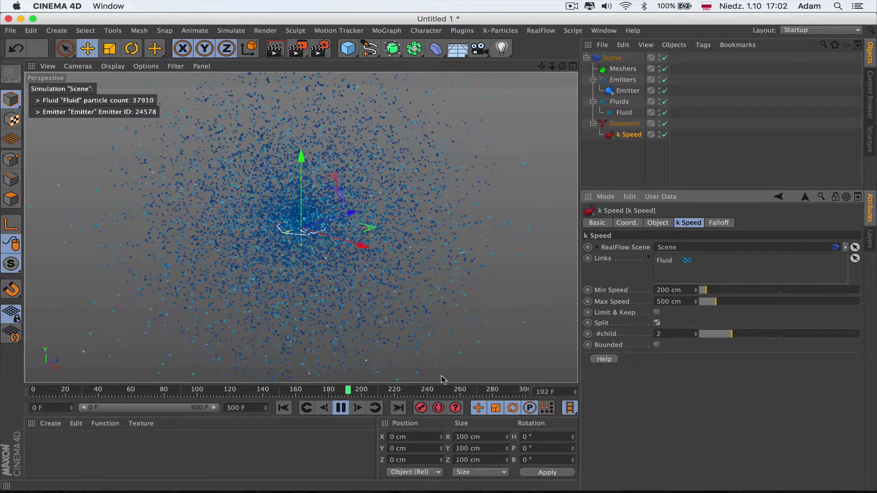
left_click(795, 334)
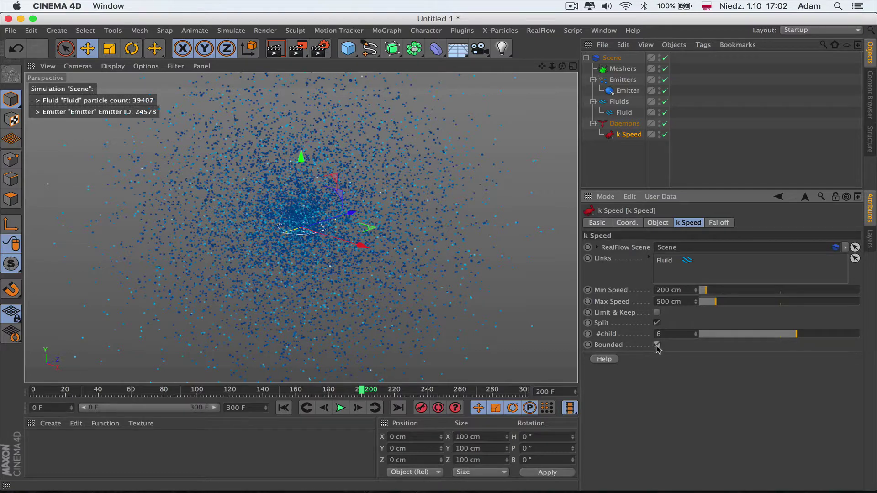
left_click(283, 407)
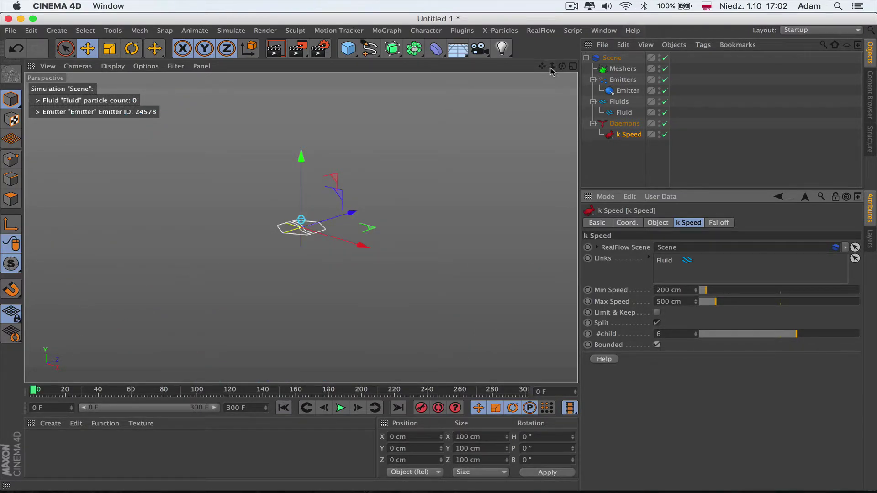
left_click_drag(552, 67, 569, 80)
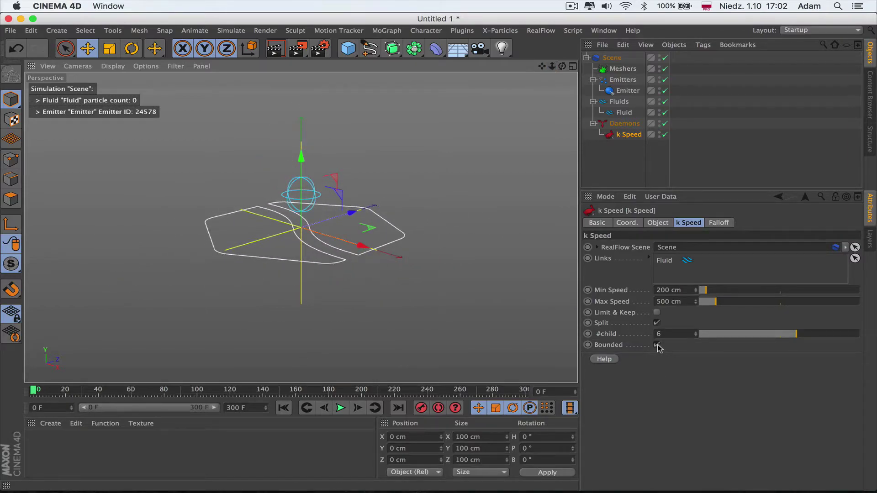
- Turn off Bounded and Split on the k Speed daemon
left_click(657, 345)
left_click(657, 323)
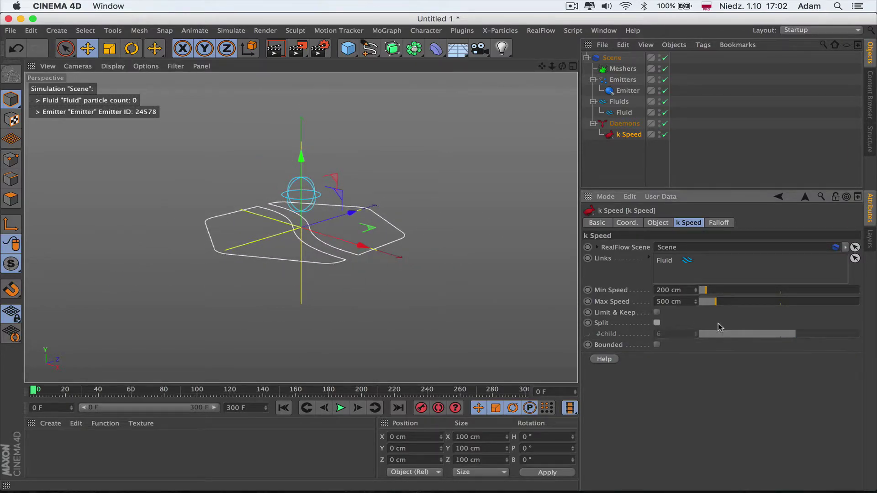
left_click(657, 323)
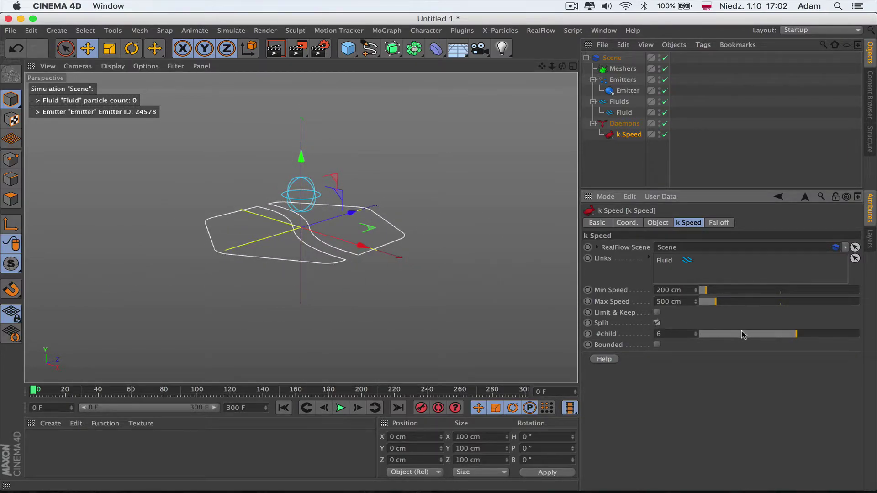
left_click(656, 324)
- Give the k Speed daemon a Sphere falloff of about 47%, flattened to about 89 cm in Z, and replay
left_click(709, 227)
left_click(648, 247)
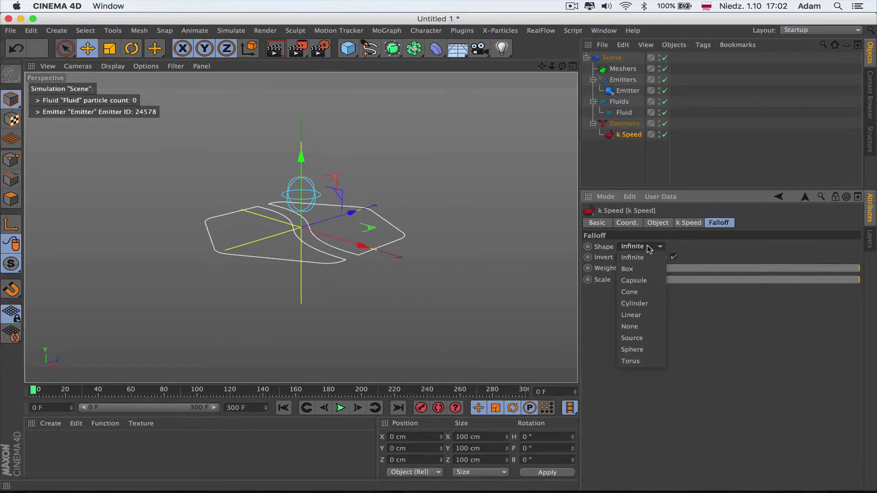
left_click(632, 349)
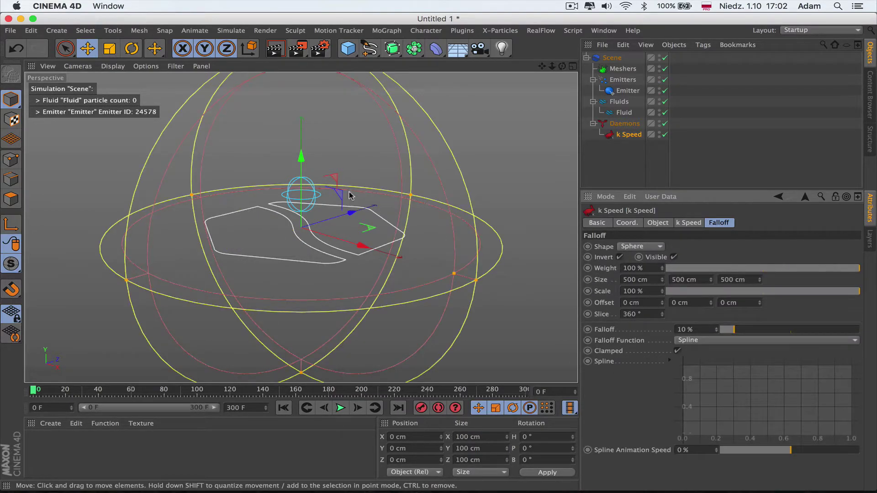
left_click_drag(424, 268, 358, 211)
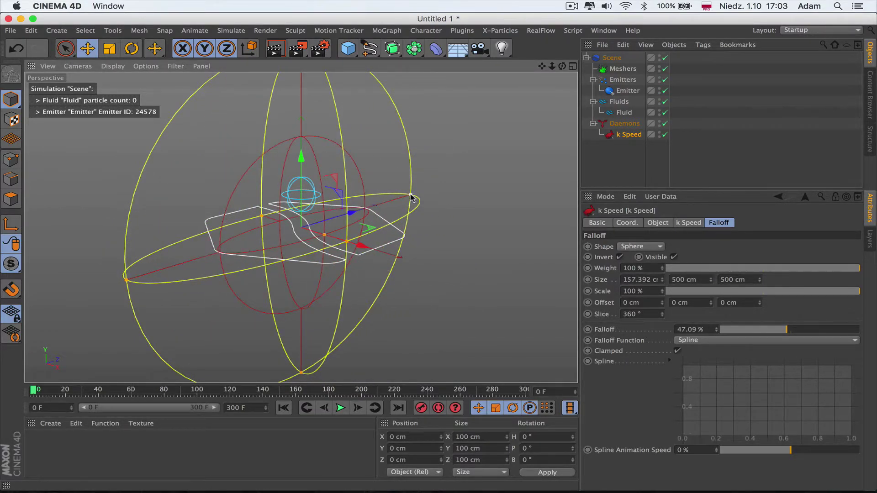
left_click_drag(411, 197, 313, 204)
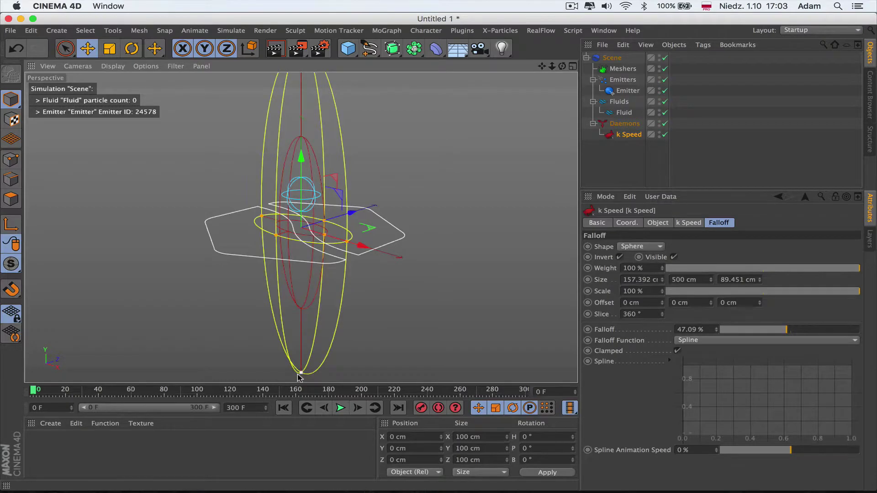
left_click(341, 408)
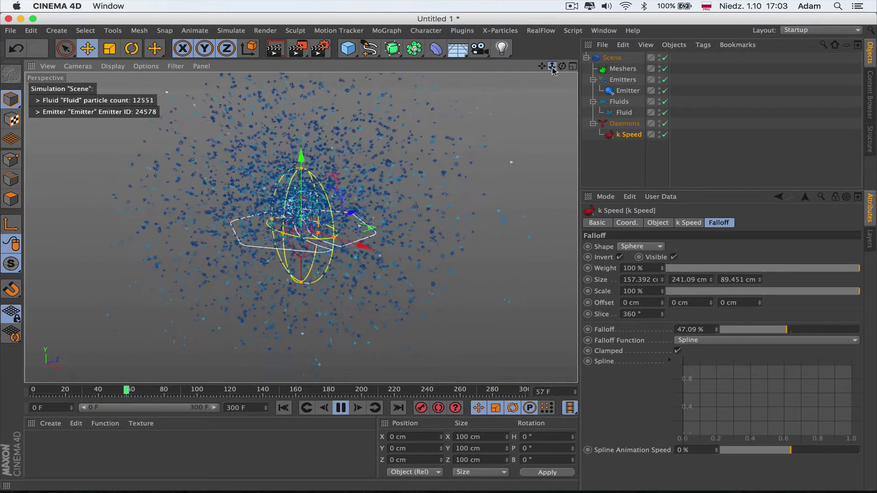
left_click_drag(562, 66, 626, 70)
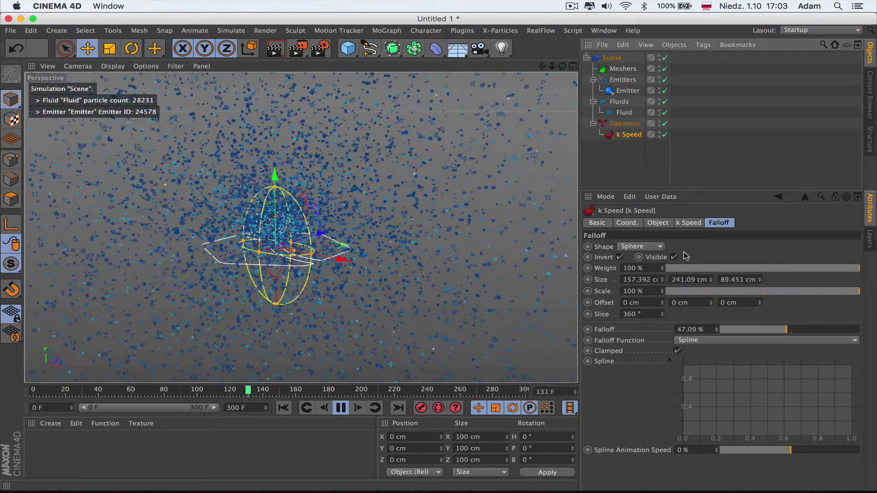
left_click(689, 223)
- Set the k Speed daemon's Max Speed to 250 cm
double_click(672, 302)
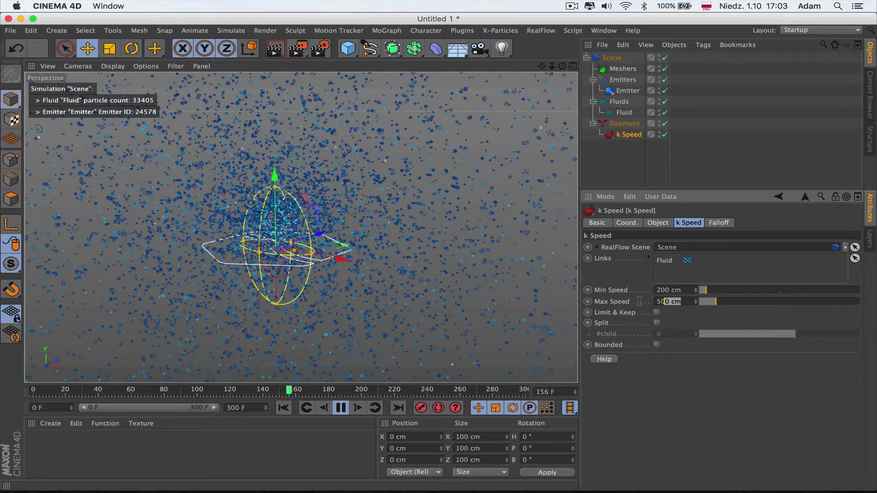
type("250")
key("Return")
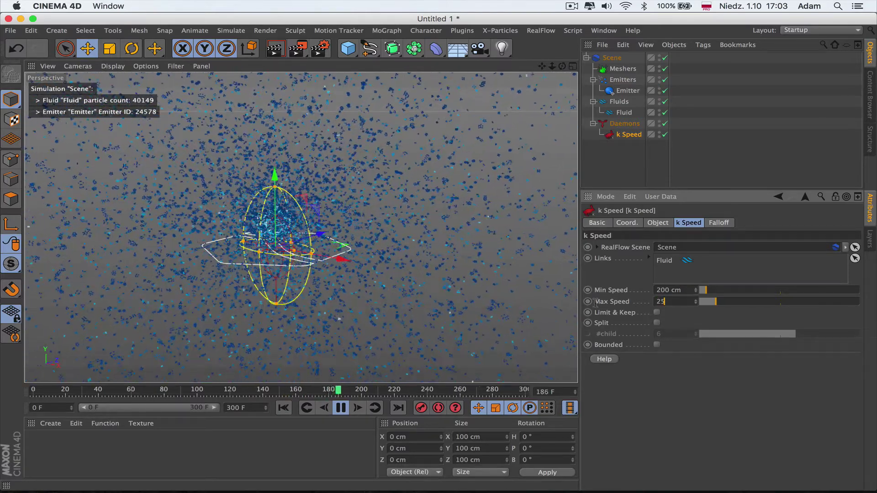
- Reset the falloff shape to Infinite, then pause and rewind the simulation
left_click(718, 222)
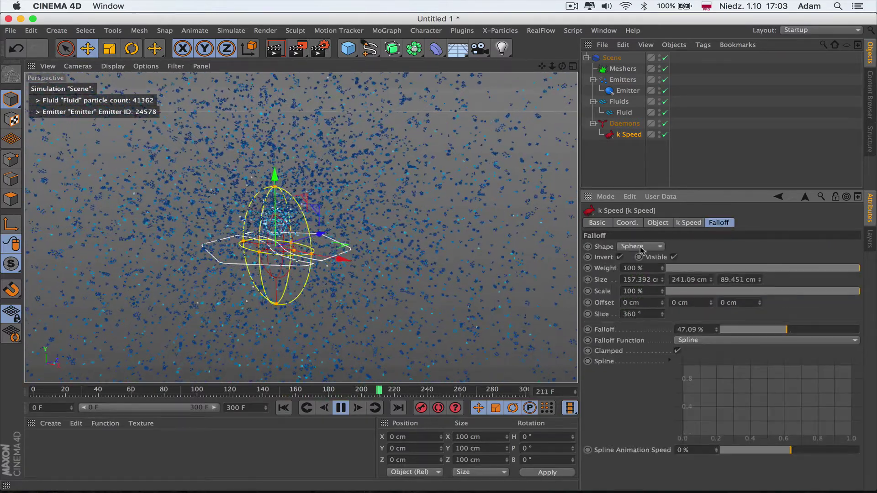
left_click(641, 246)
left_click(632, 254)
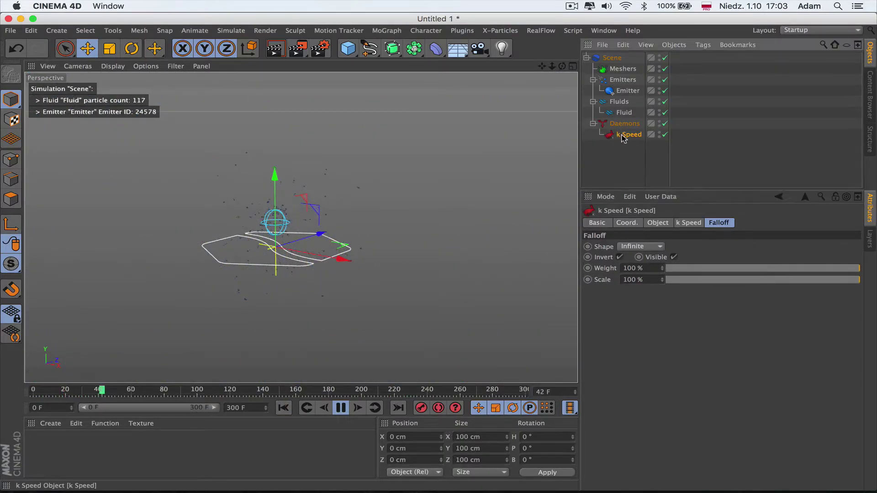
left_click(692, 222)
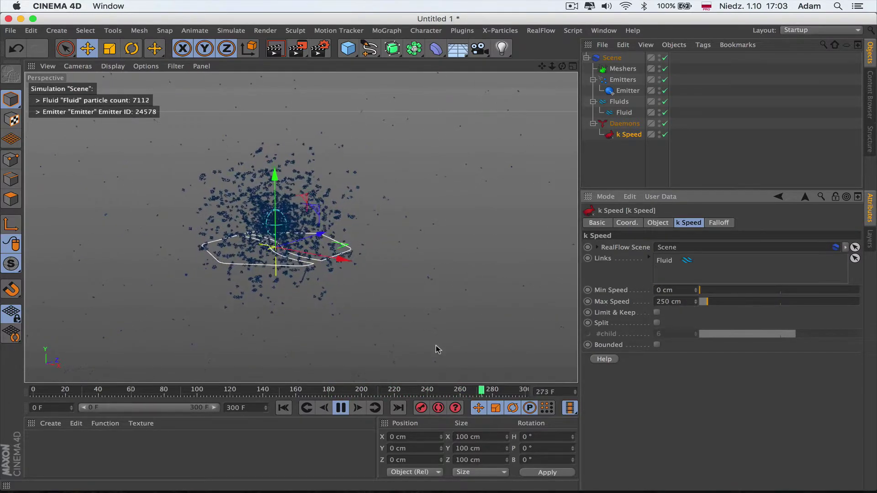
left_click(341, 408)
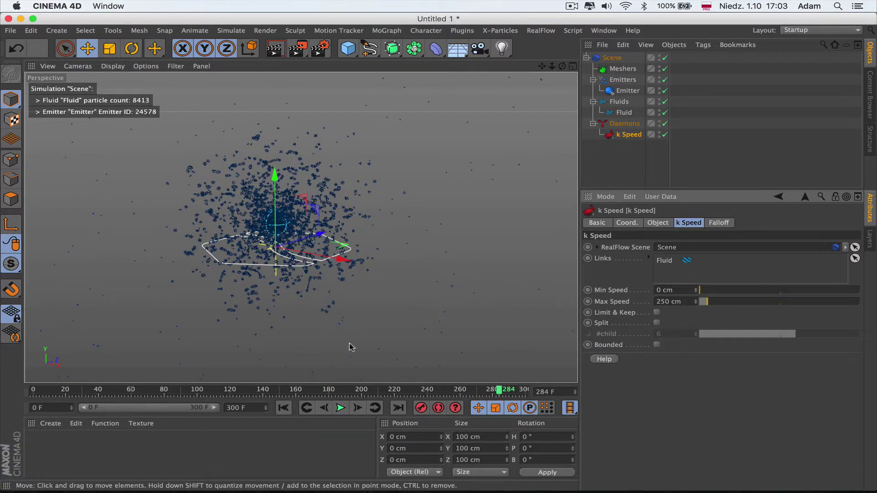
left_click(283, 408)
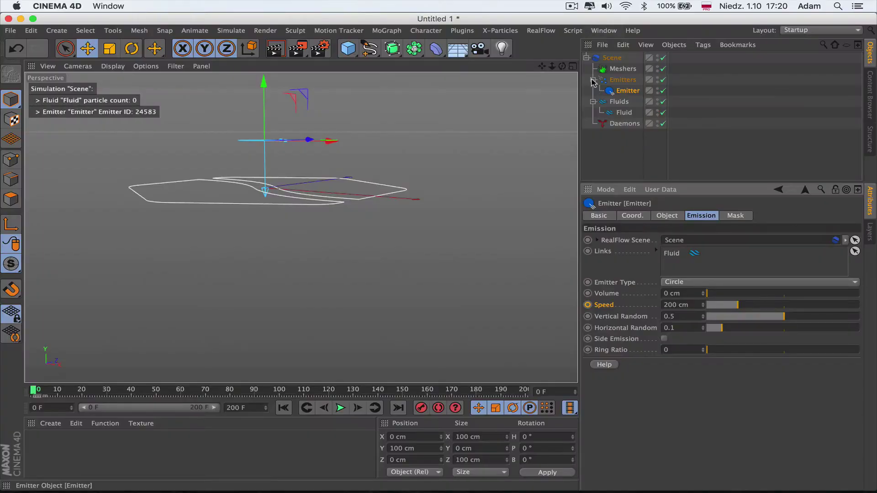
- Add a k Isolated daemon to the scene and frame the emitter in the view
left_click(543, 31)
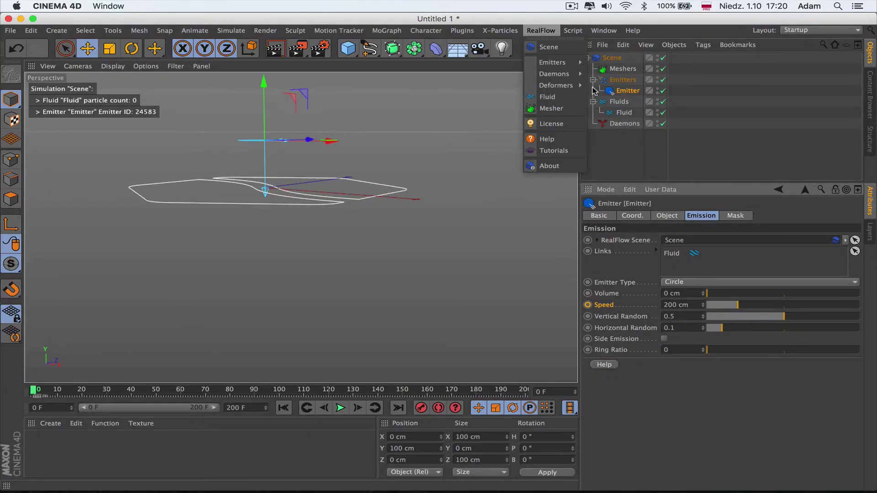
mouse_move(568, 74)
left_click(622, 163)
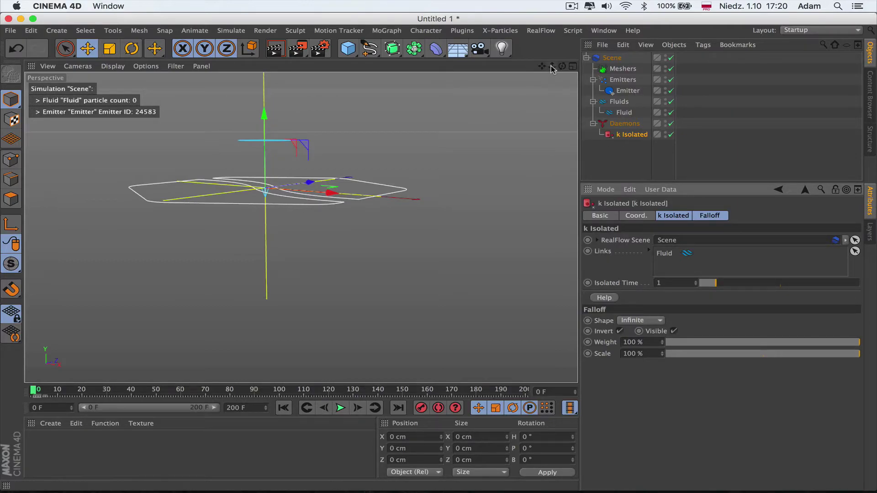
left_click_drag(542, 66, 301, 227)
left_click_drag(552, 66, 302, 227)
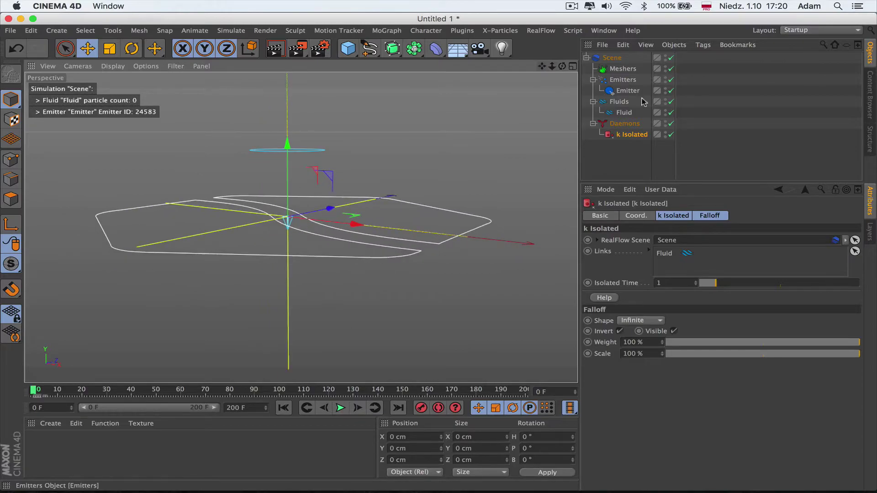
- Give the emitter a particle volume of 188 cm and view the fluid from above
left_click(628, 91)
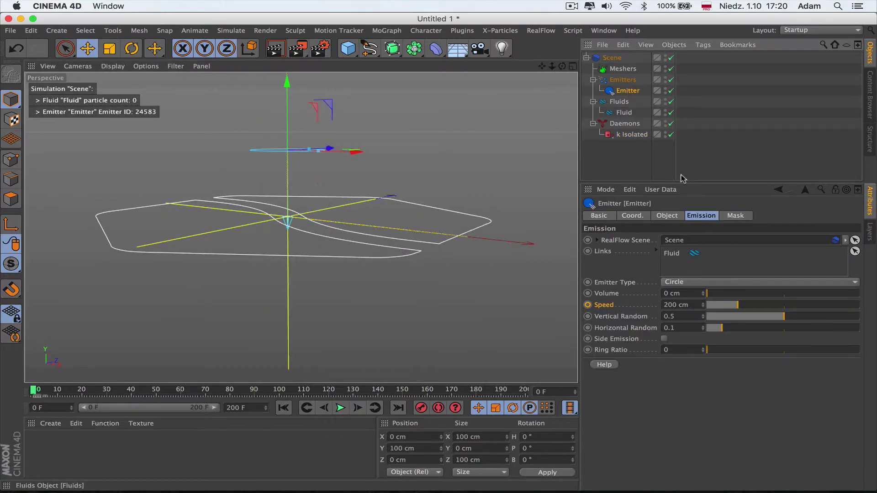
left_click(719, 293)
left_click(736, 293)
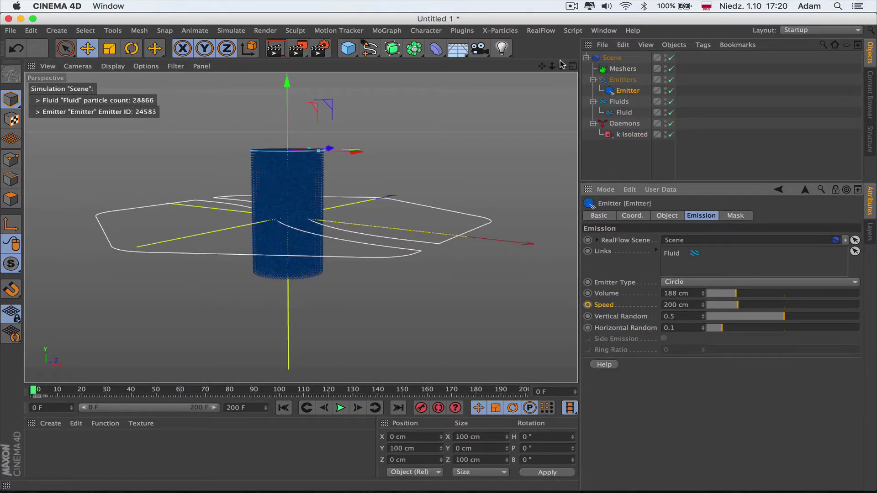
left_click_drag(562, 66, 554, 176)
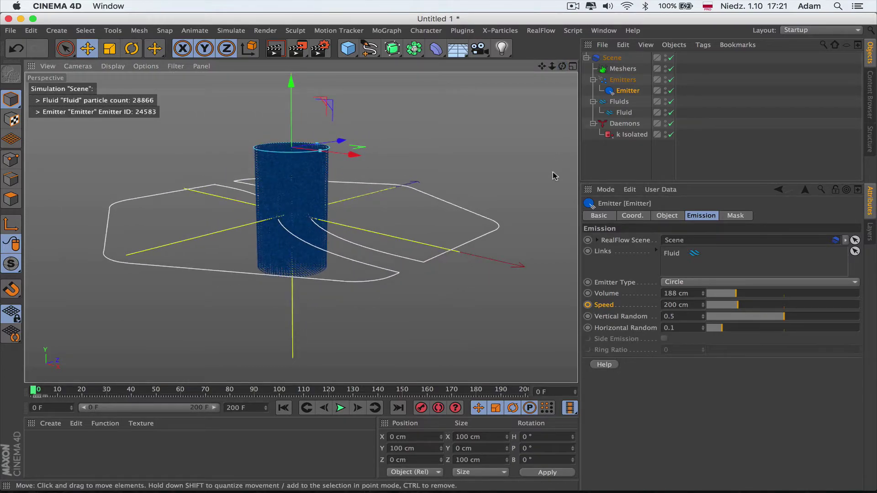
left_click(638, 134)
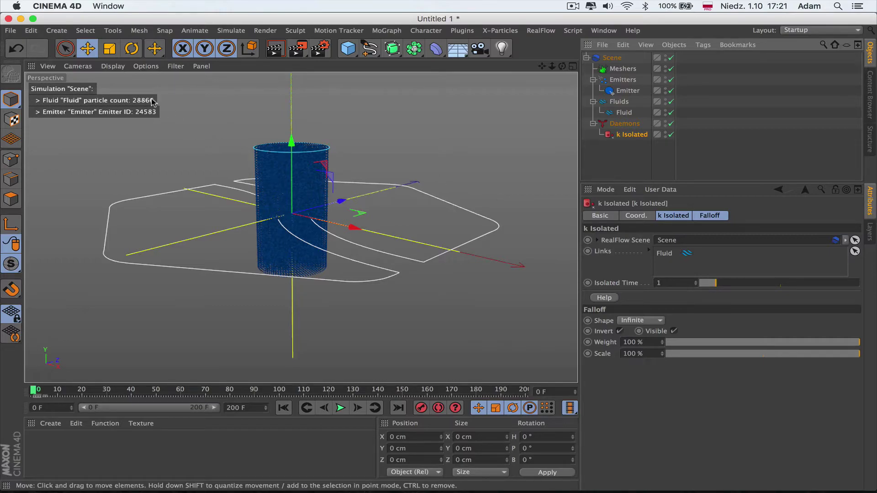
- Shrink the emitter volume to 45 cm and play the simulation
left_click(625, 90)
mouse_move(711, 296)
left_mouse_down()
mouse_move(724, 294)
mouse_move(711, 293)
left_mouse_up()
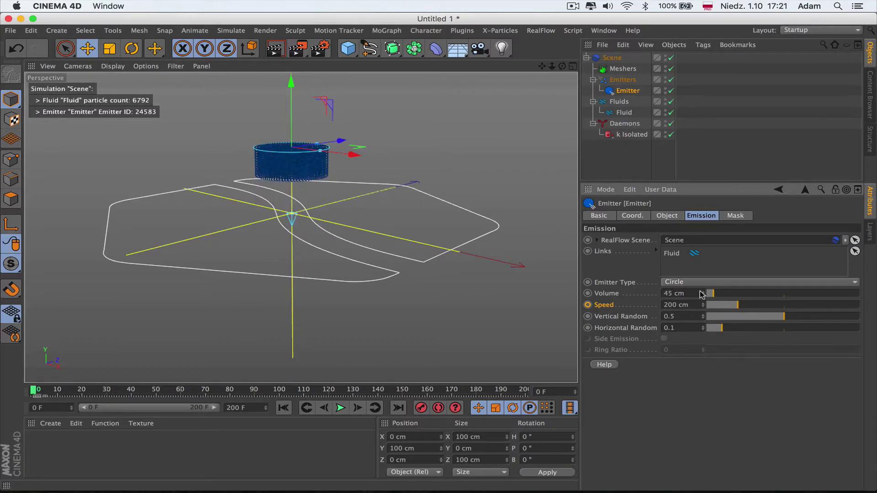
left_click(340, 408)
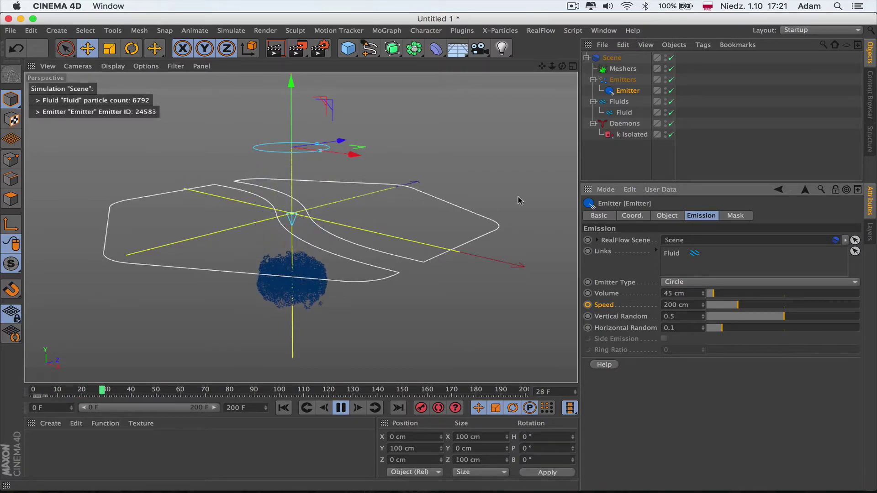
- Set the k Isolated daemon's Isolated Time to 0.66 and replay the simulation, stopping near the start
left_click(631, 134)
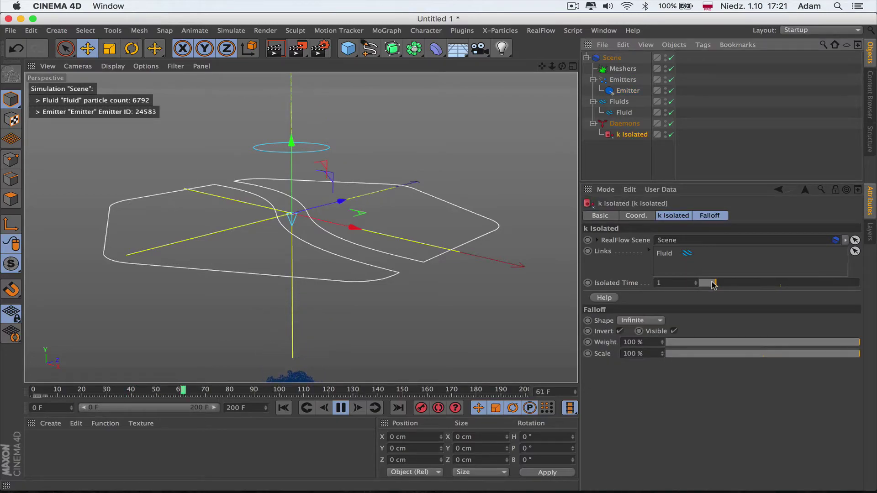
left_click_drag(713, 285, 661, 284)
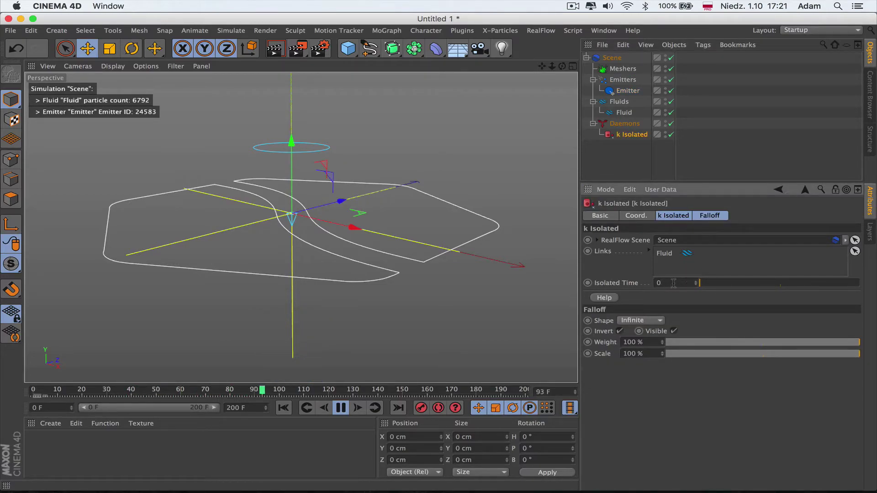
left_click(284, 408)
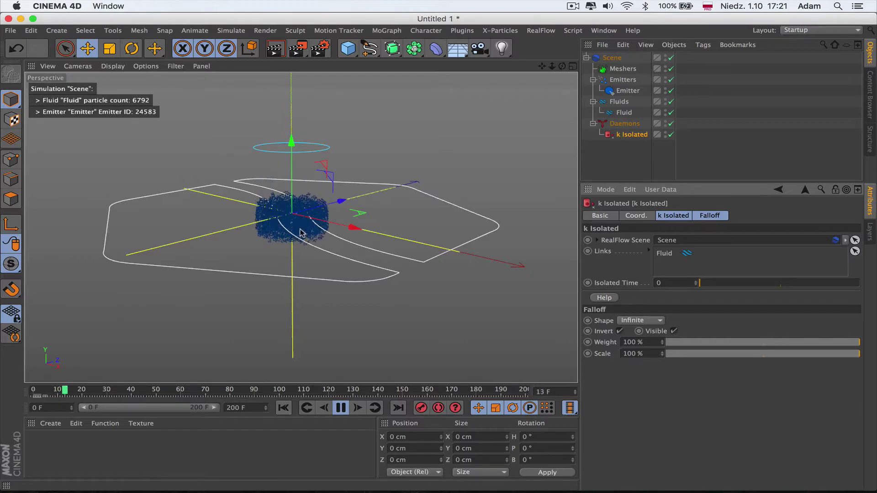
left_click_drag(546, 66, 676, 284)
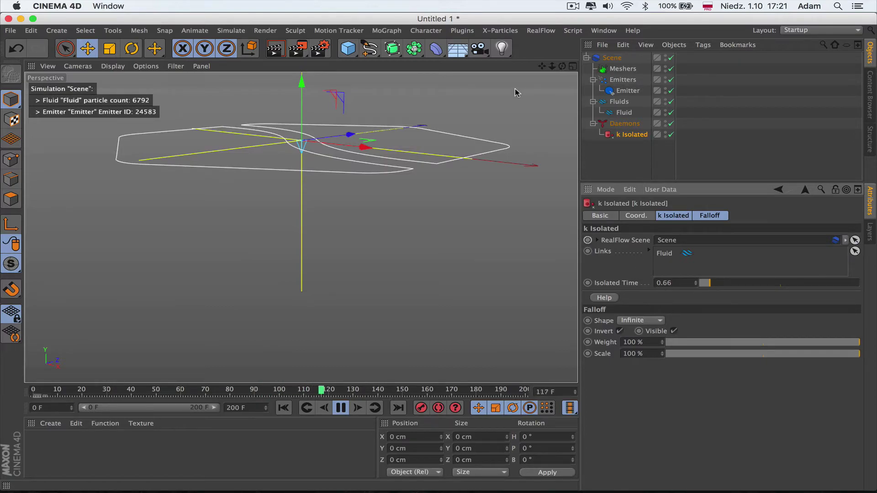
left_click(339, 407)
left_click(283, 408)
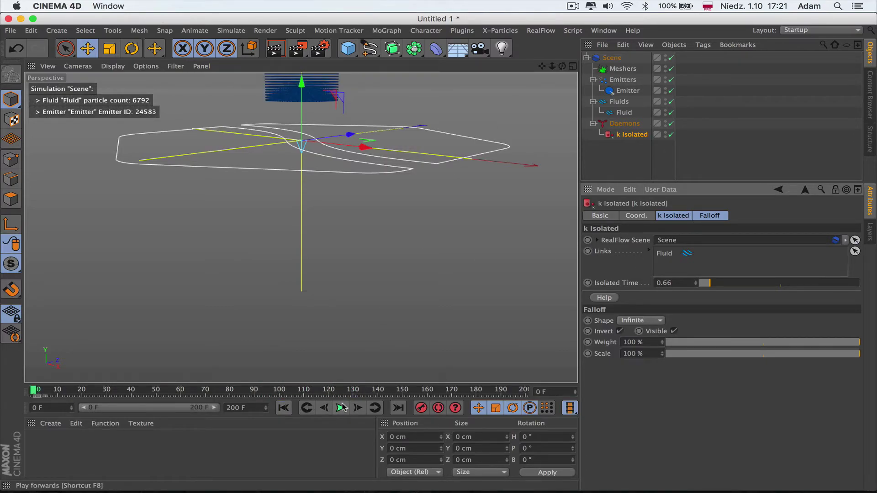
left_click(341, 407)
left_click(341, 408)
mouse_move(542, 66)
left_mouse_down()
mouse_move(544, 119)
mouse_move(542, 67)
left_mouse_up()
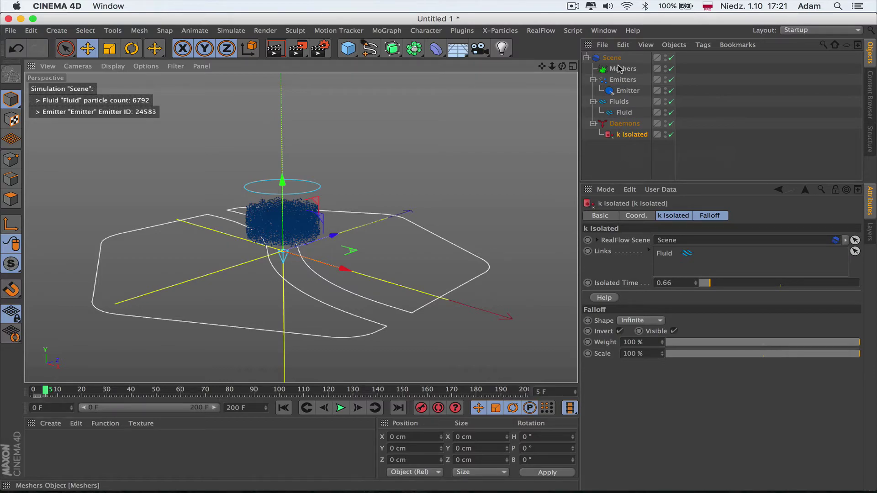
- Add a k Speed daemon to the scene from the RealFlow Daemons menu
left_click(540, 30)
mouse_move(561, 76)
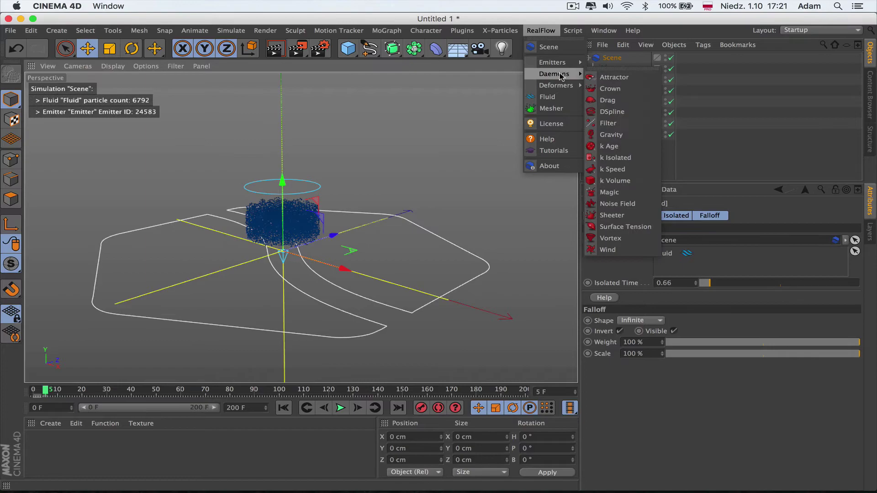
left_click(620, 172)
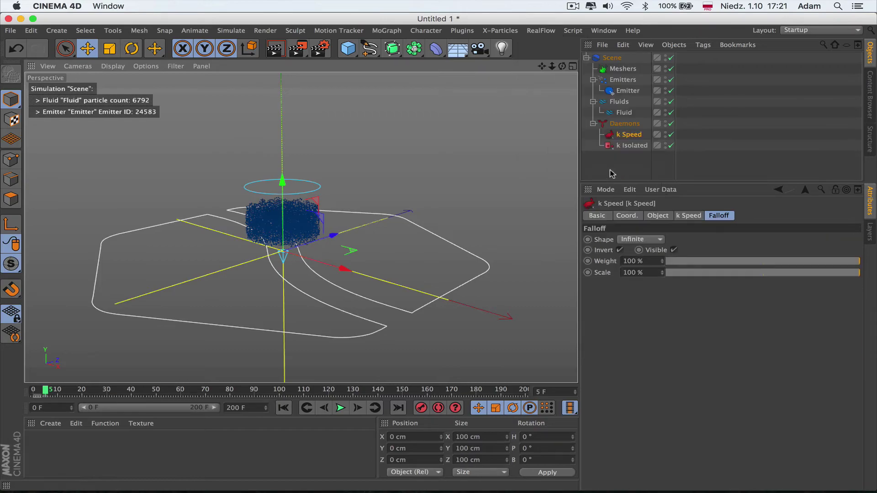
- Turn Split on and off again in the k Speed settings, then show all open windows
left_click(690, 216)
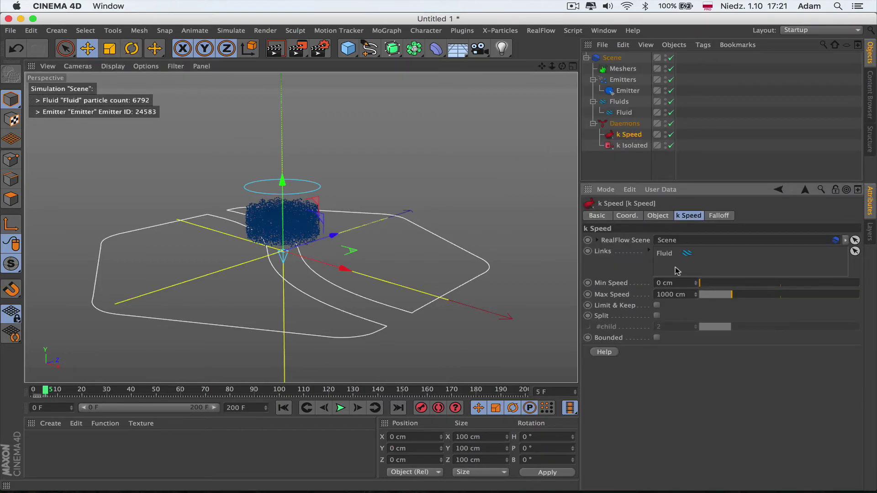
left_click(657, 316)
left_click(657, 316)
key("ctrl+Up")
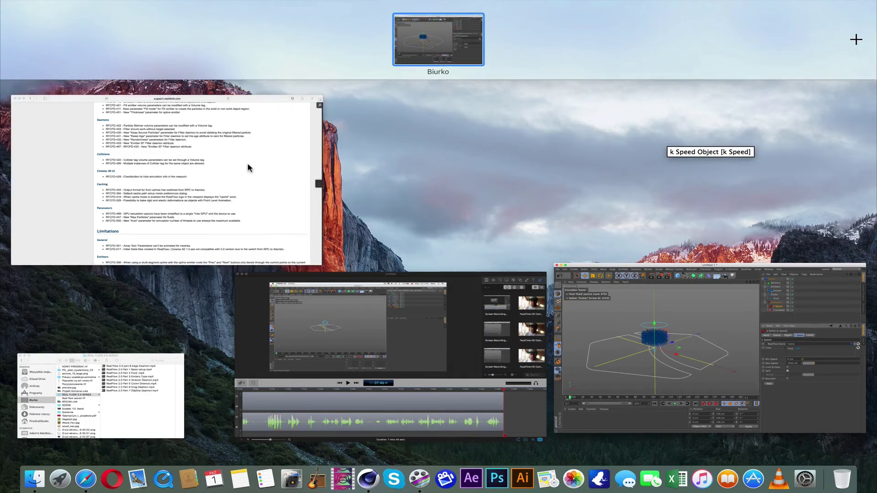
- Check the Known Bugs > Daemons entry in Release Notes 2.0.0.0037 on Split failing for k Speed, then switch back to Cinema 4D
left_click(248, 168)
scroll(414, 298, "up", 20)
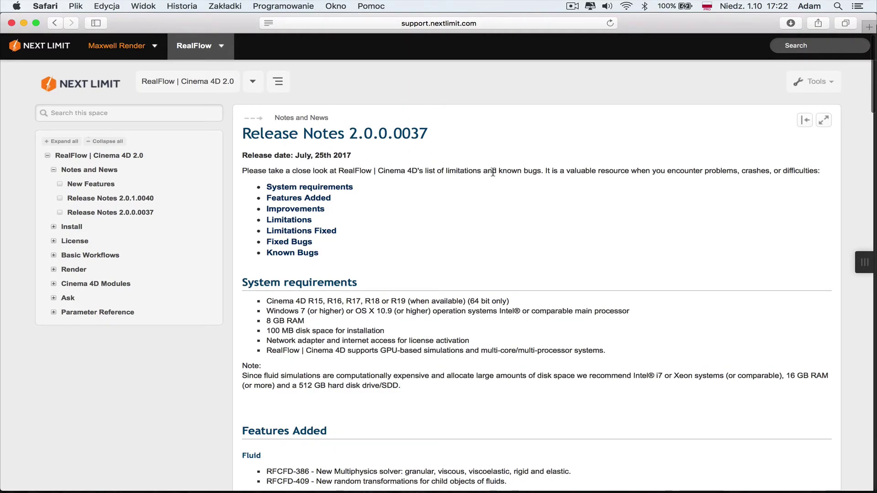
scroll(493, 172, "down", 20)
scroll(493, 172, "down", 15)
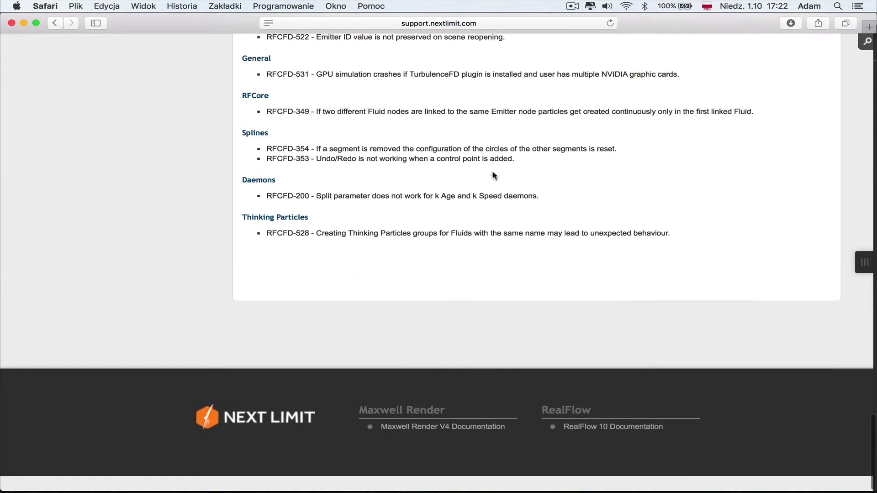
scroll(314, 181, "up", 4)
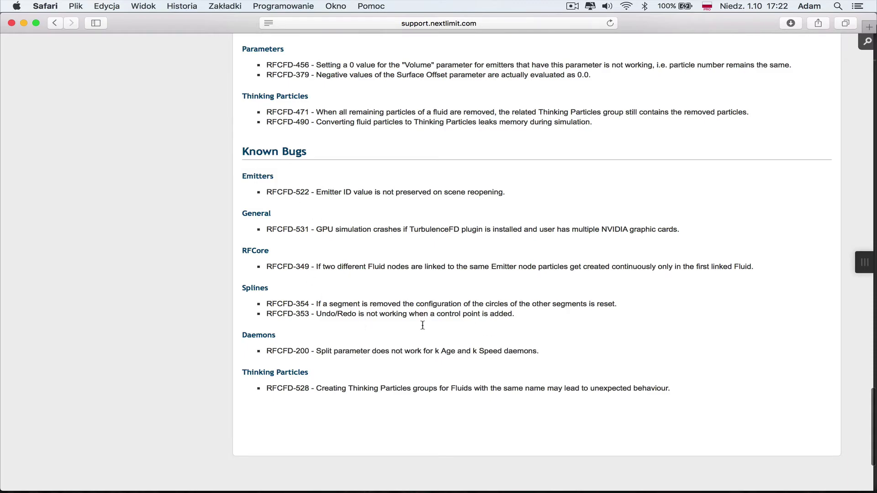
key("ctrl+Up")
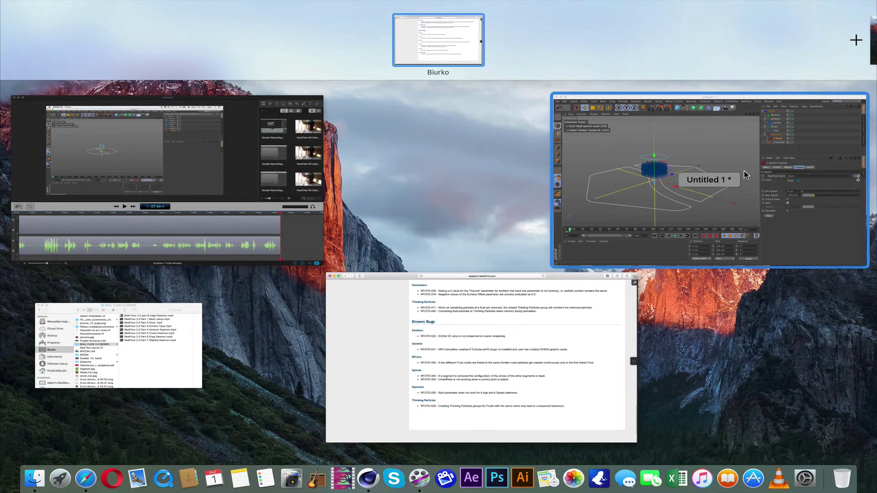
left_click(661, 180)
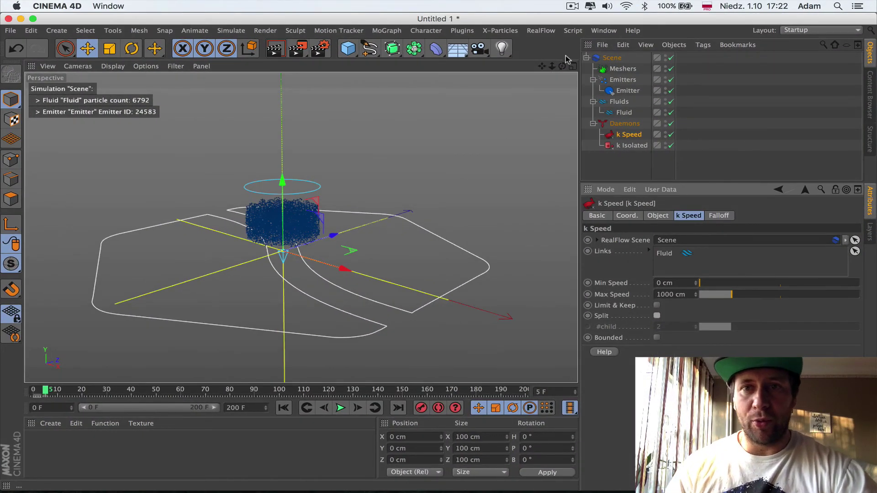